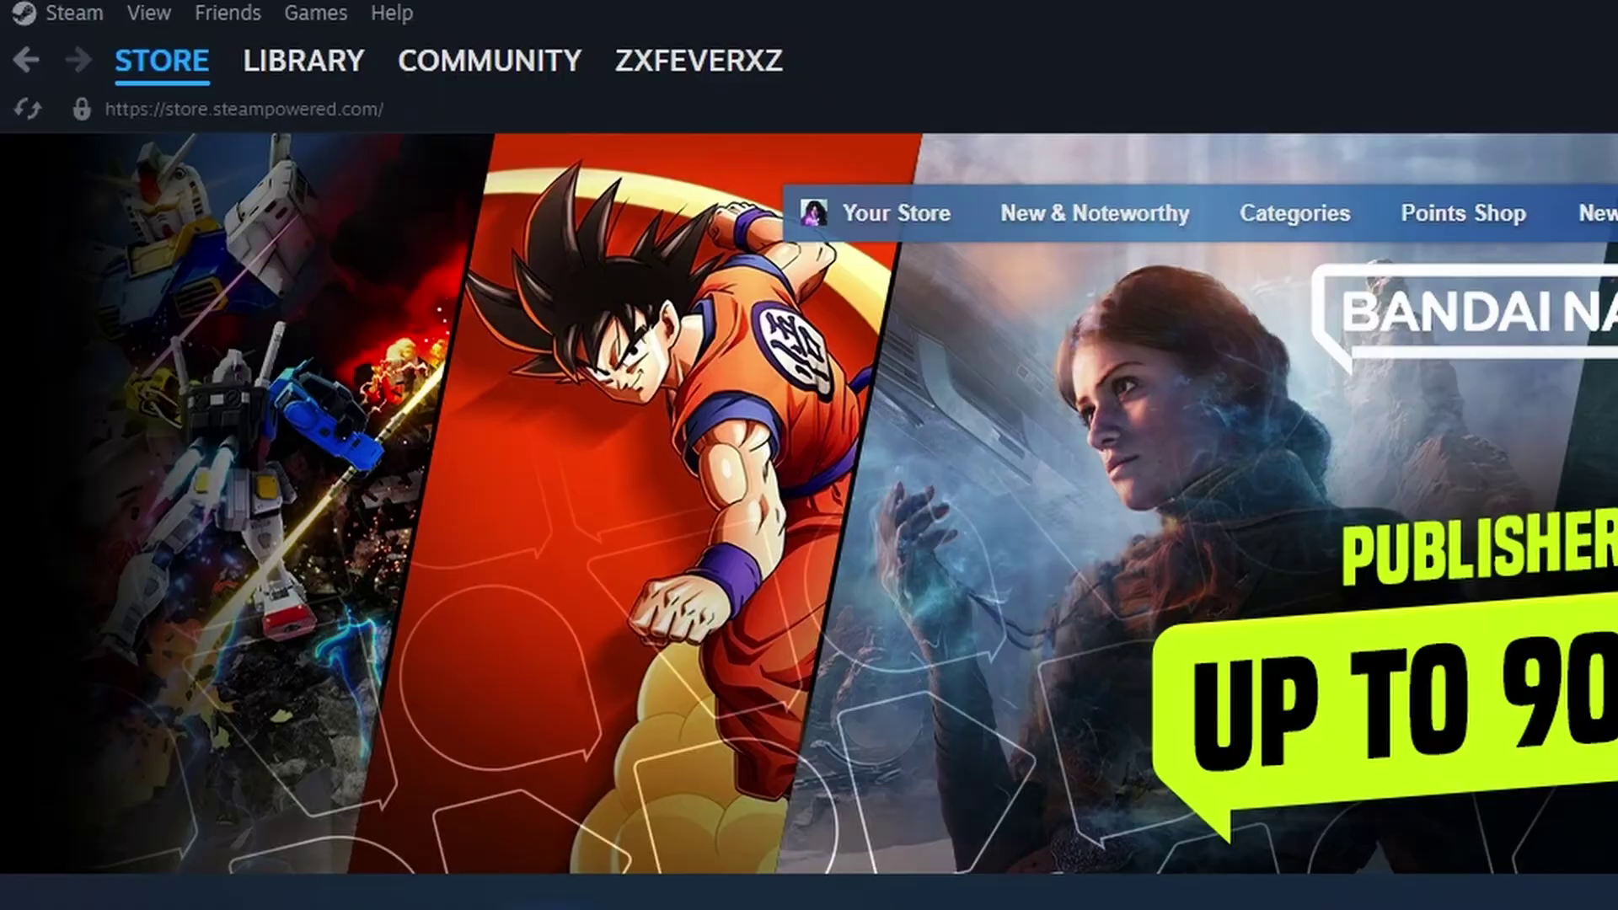
# - Open the game recording settings through Recordings & Screenshots and set the recording mode to Record Manually
pyautogui.click(145, 25)
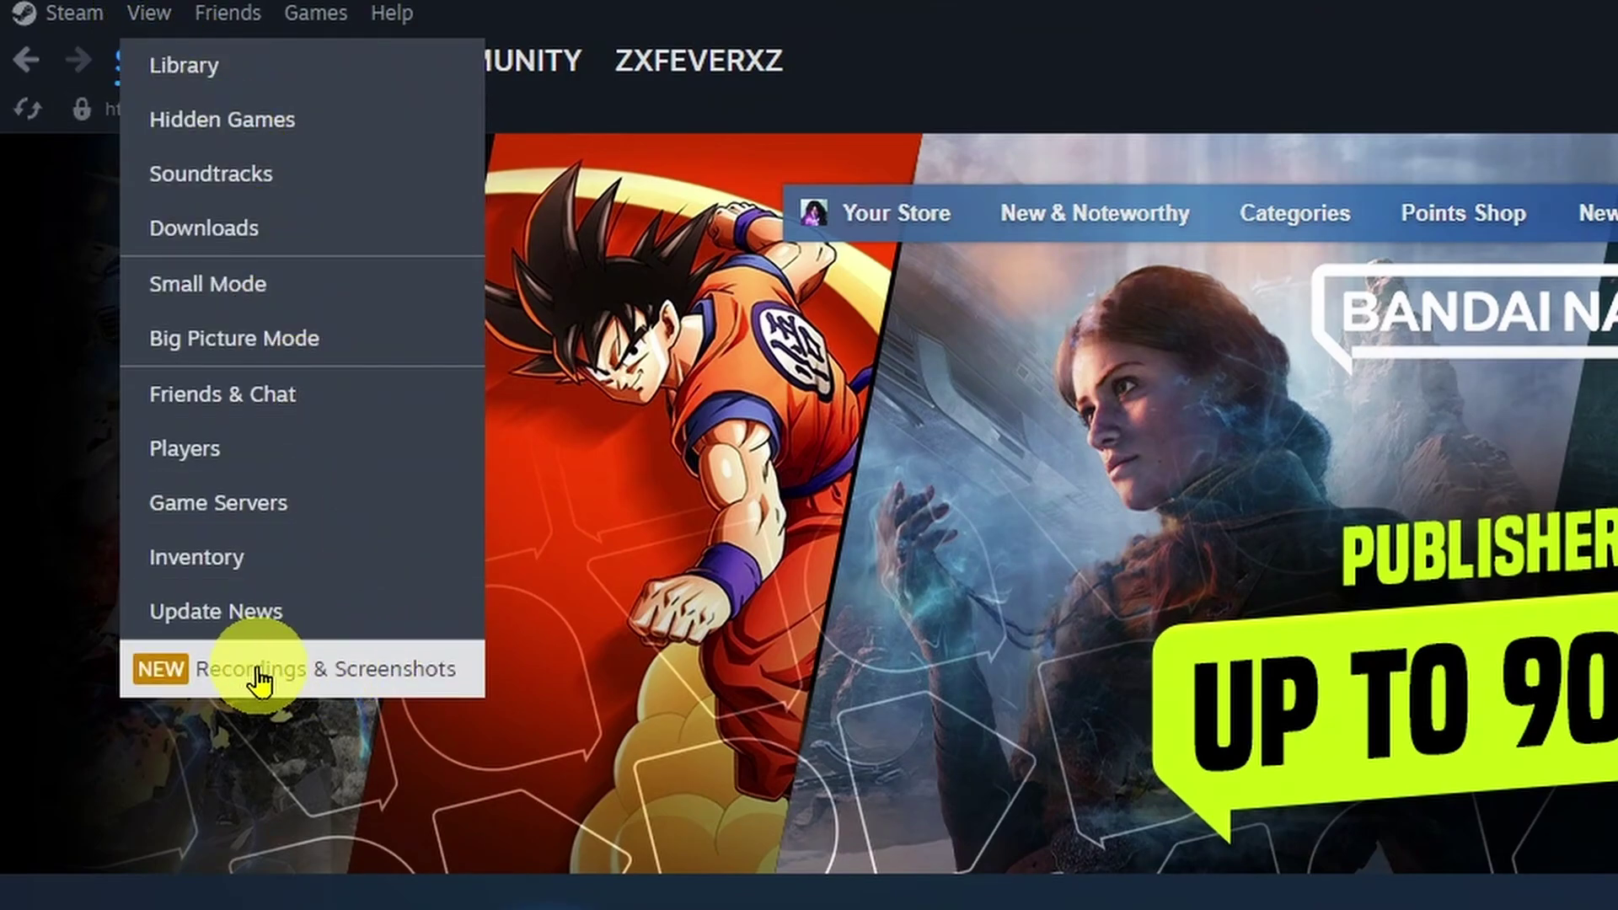
pyautogui.click(257, 674)
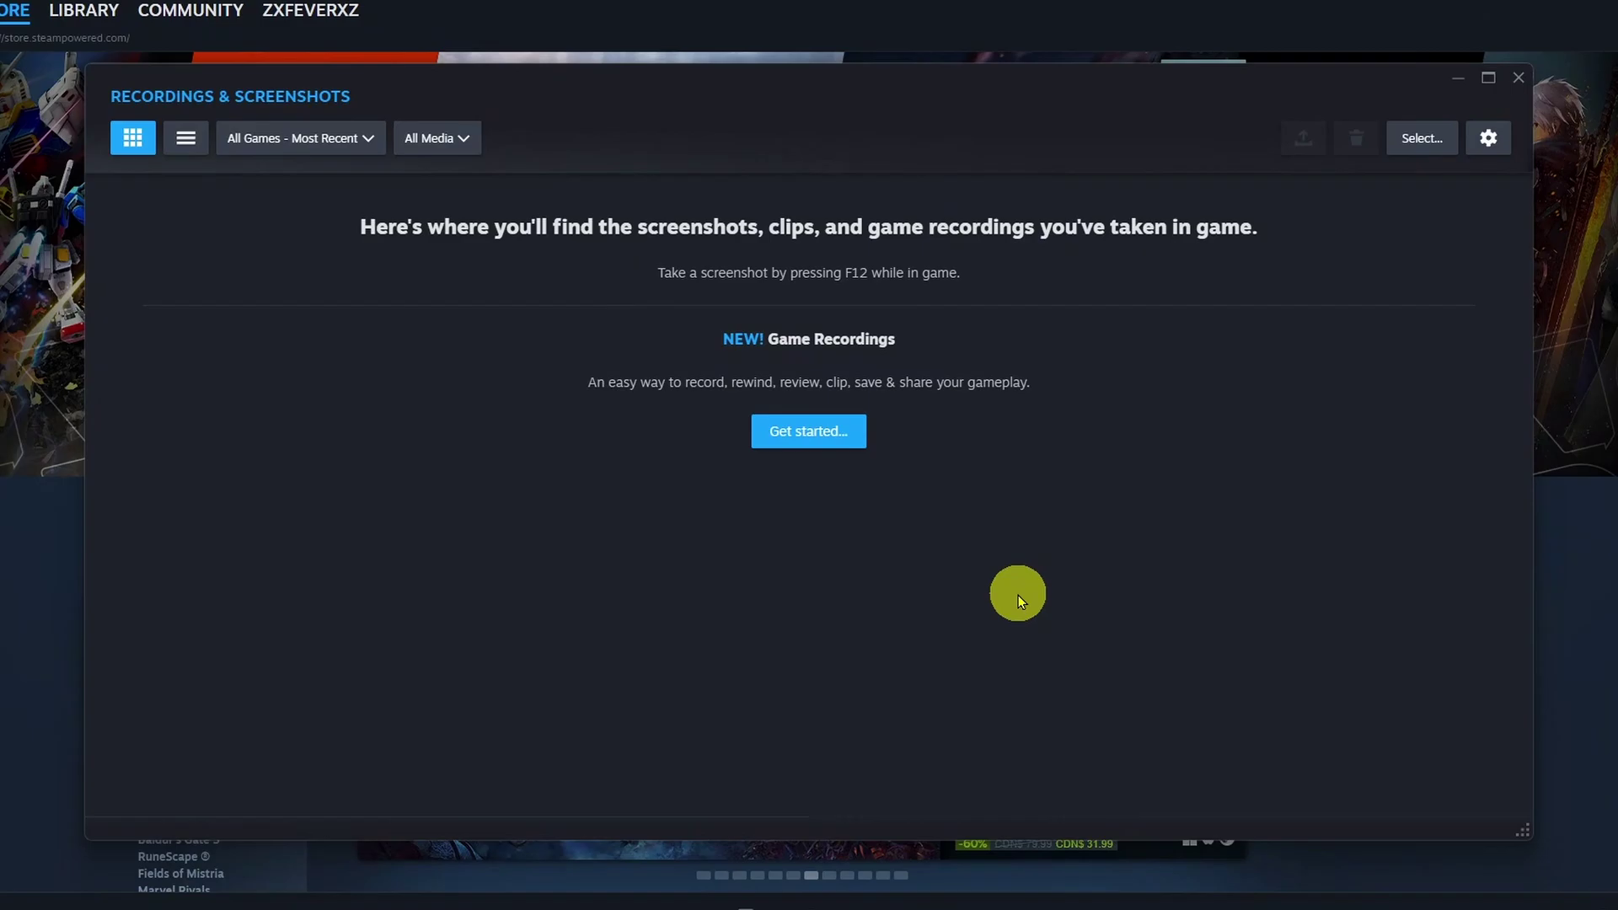
pyautogui.click(846, 451)
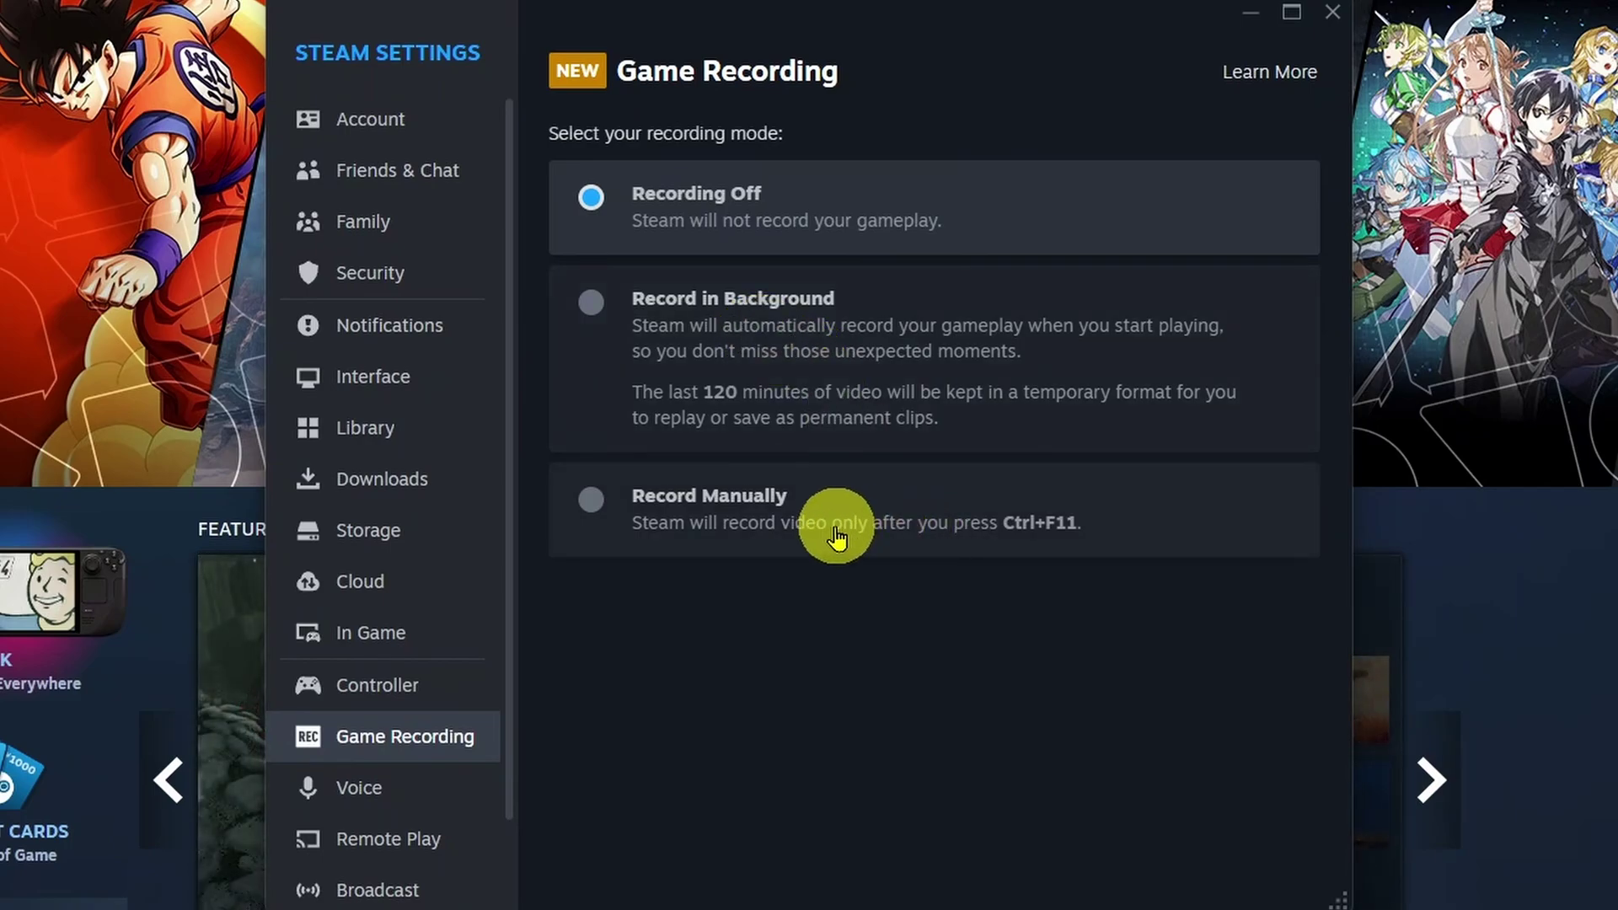
pyautogui.click(593, 302)
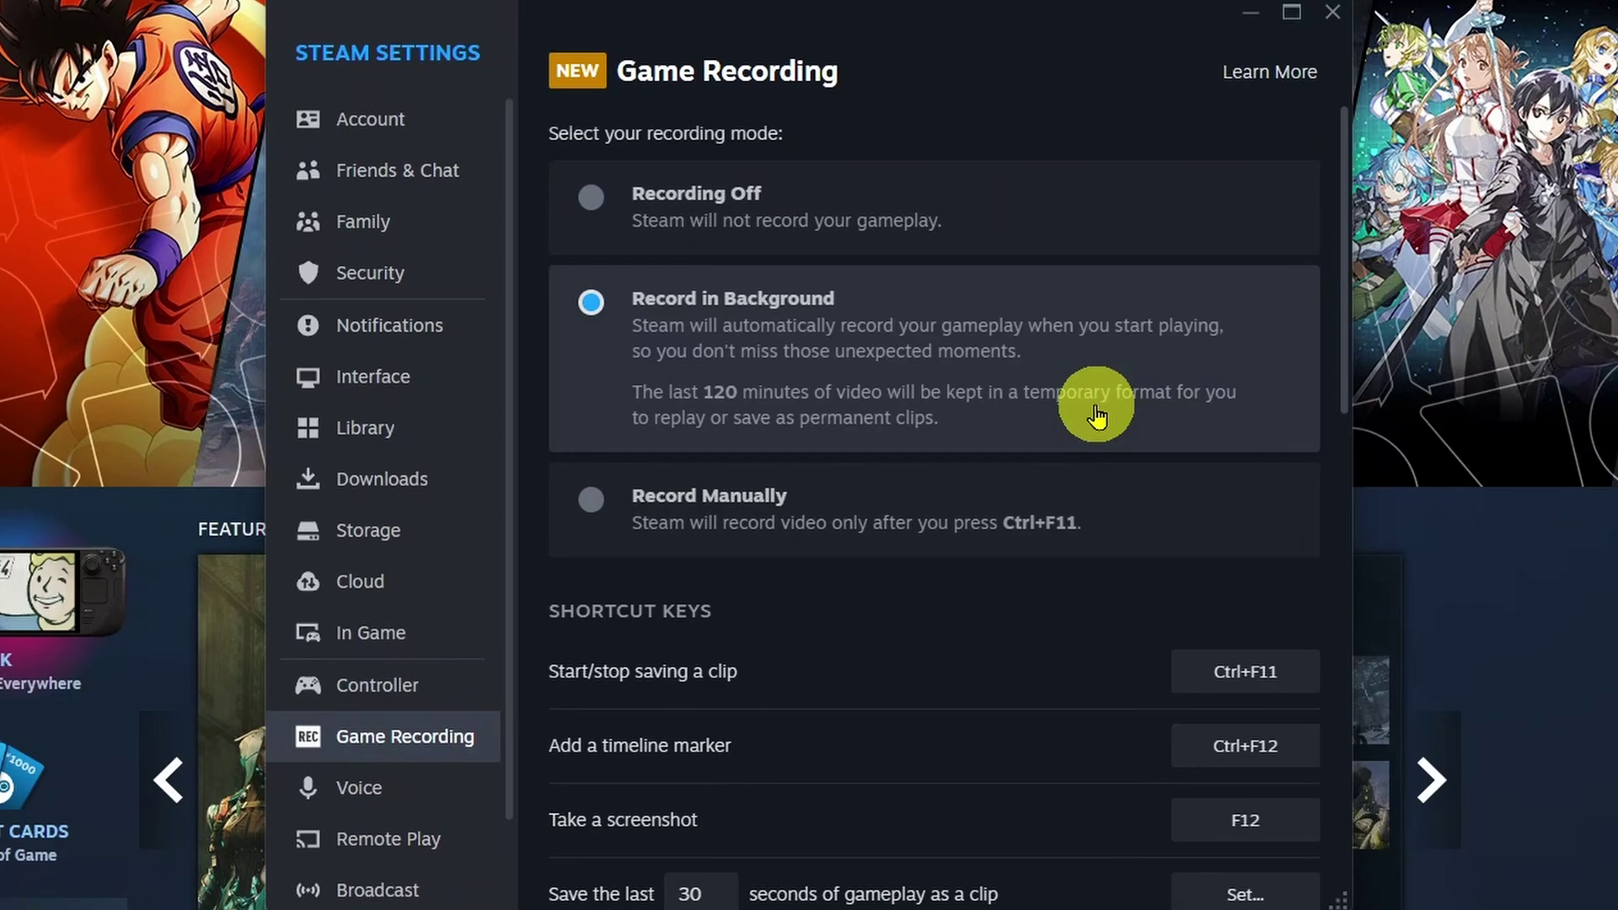
pyautogui.click(591, 502)
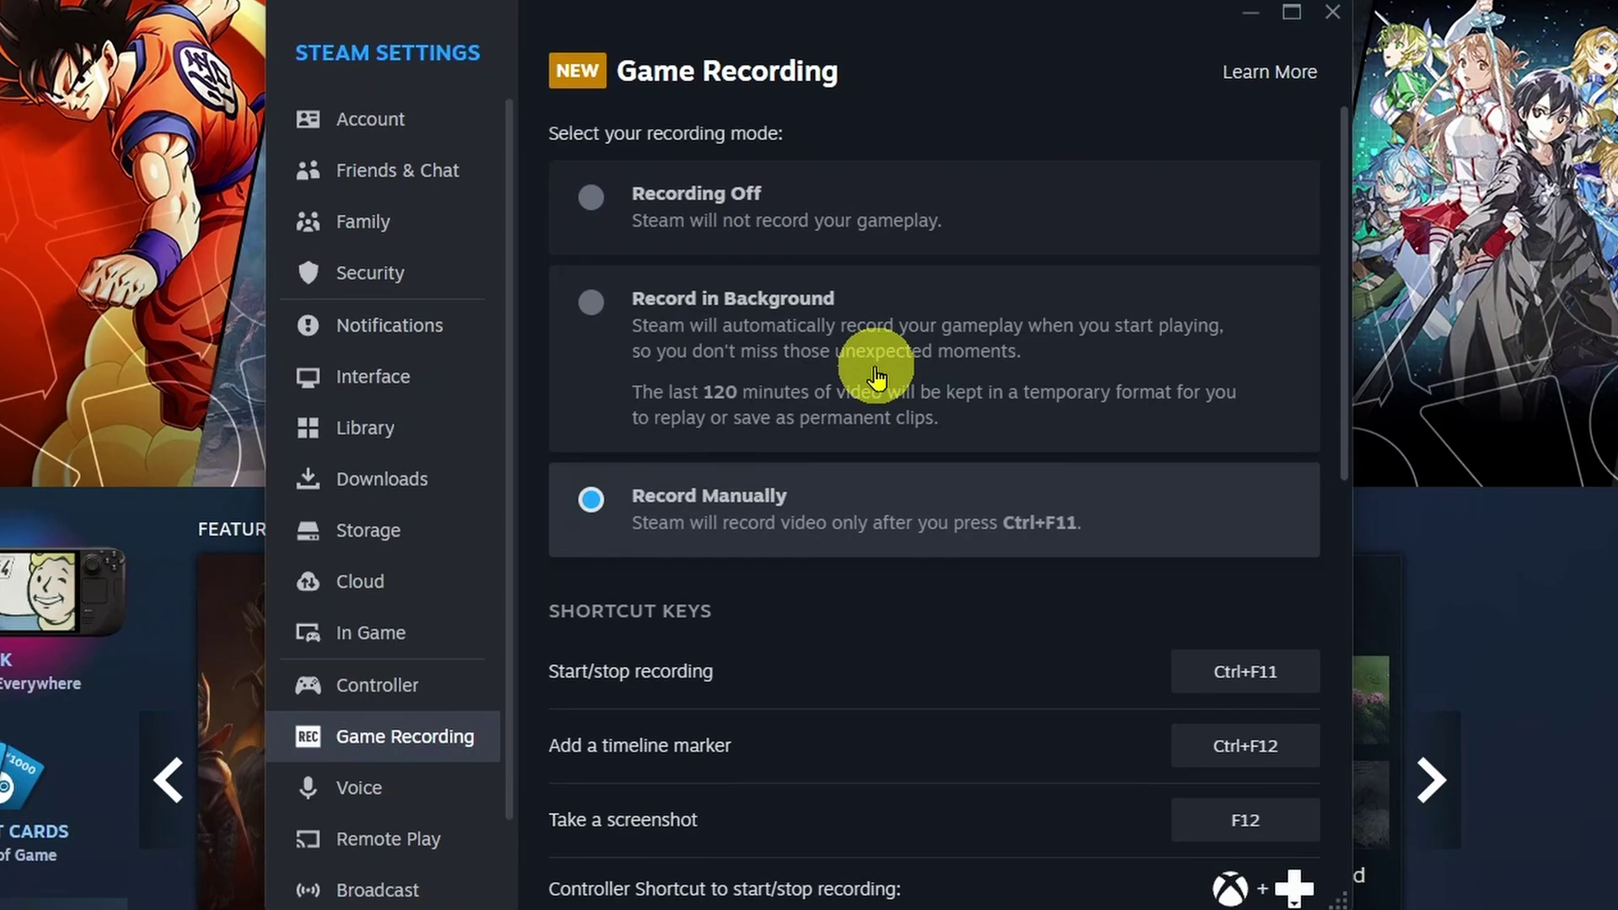
# - Try to change the recordings folder to the Videos folder on the Desktop, dismissing the restart request
pyautogui.scroll(-3, 834, 481)
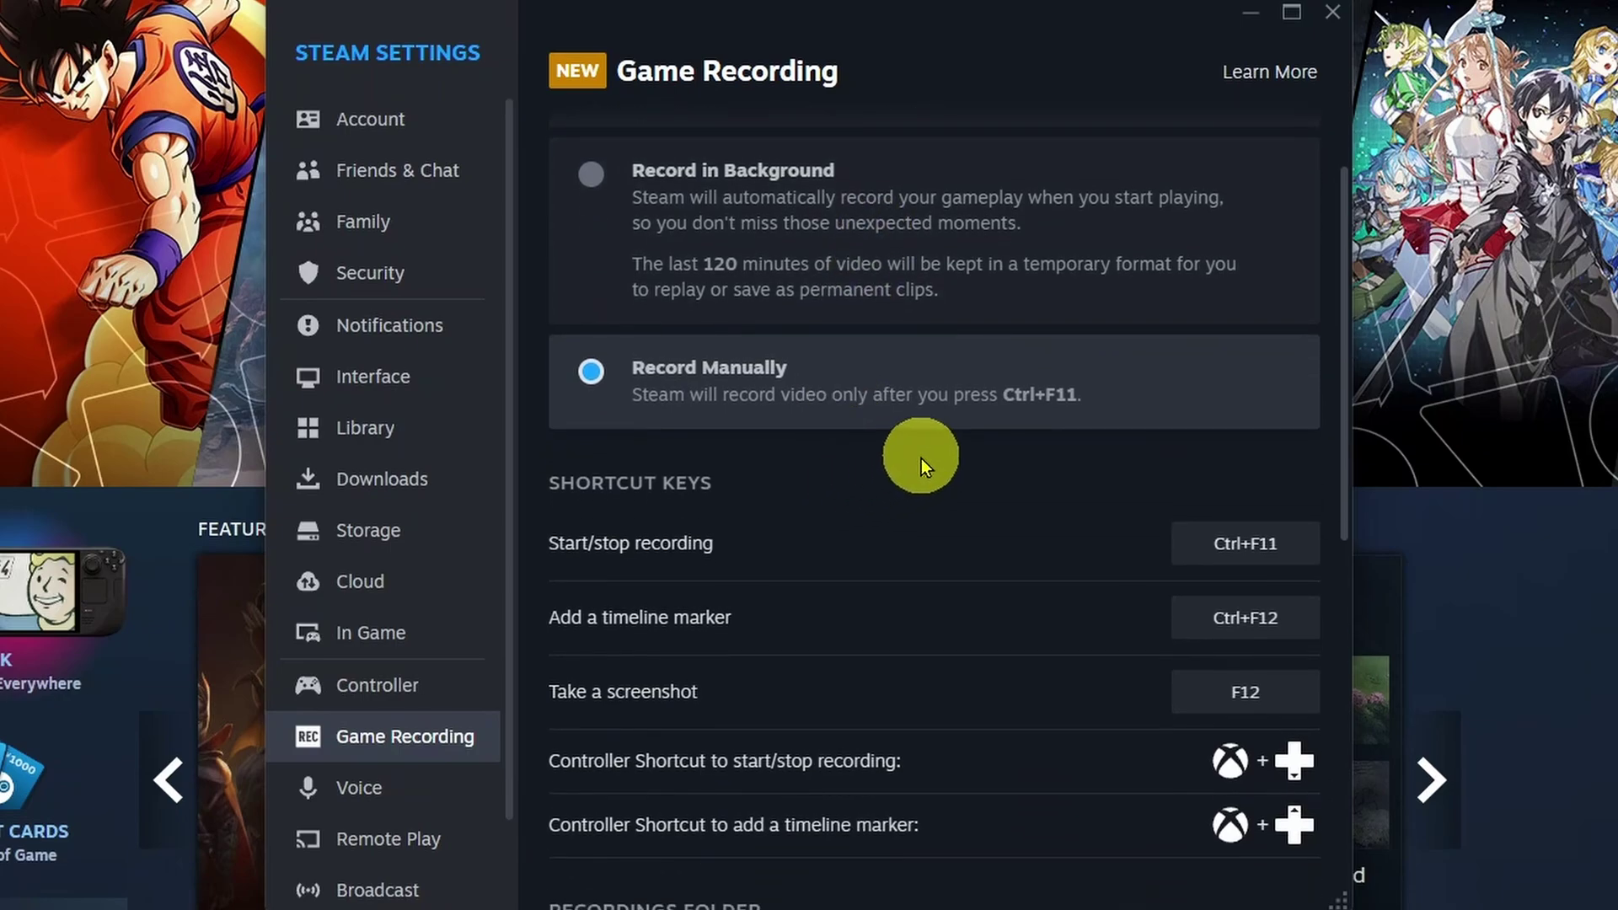
pyautogui.scroll(-2, 974, 419)
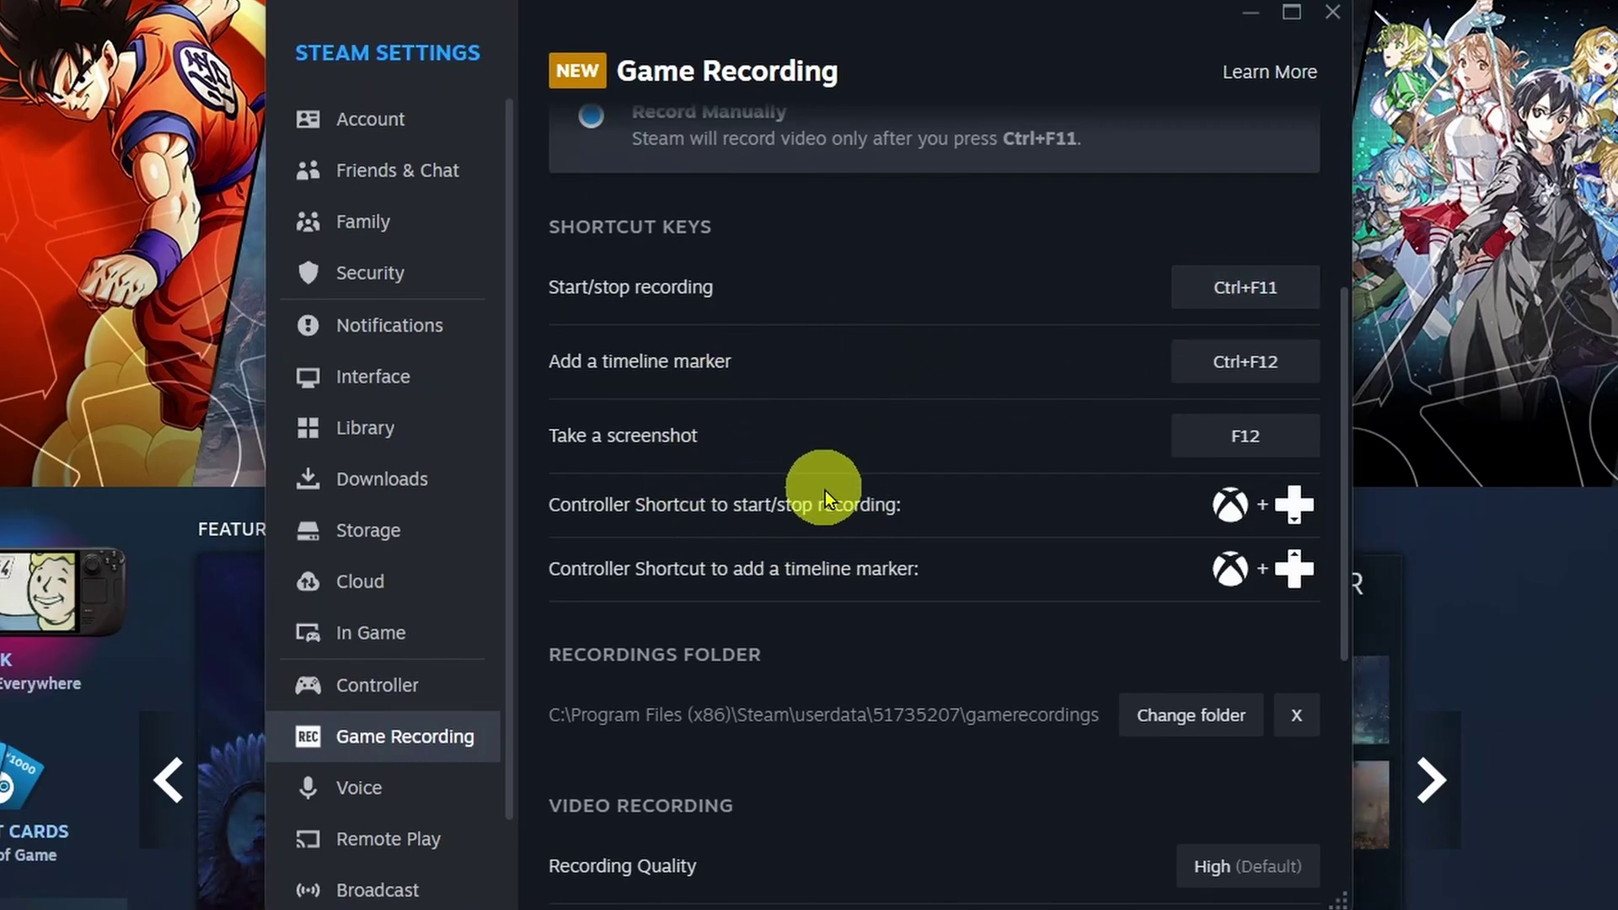
pyautogui.scroll(-3, 882, 499)
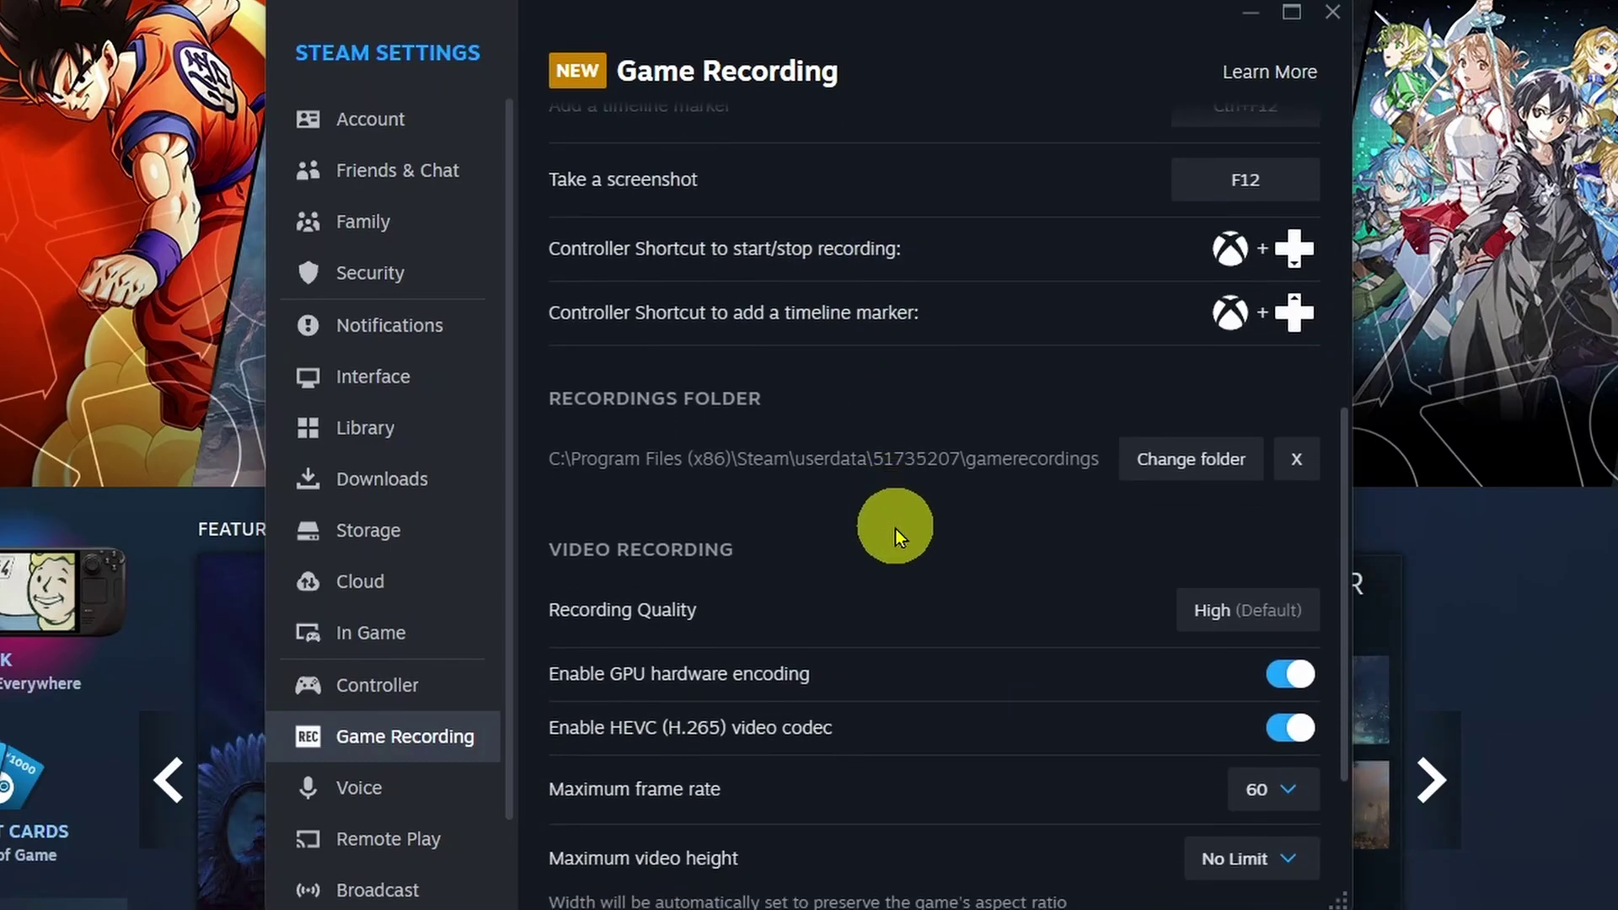
pyautogui.scroll(-1, 895, 529)
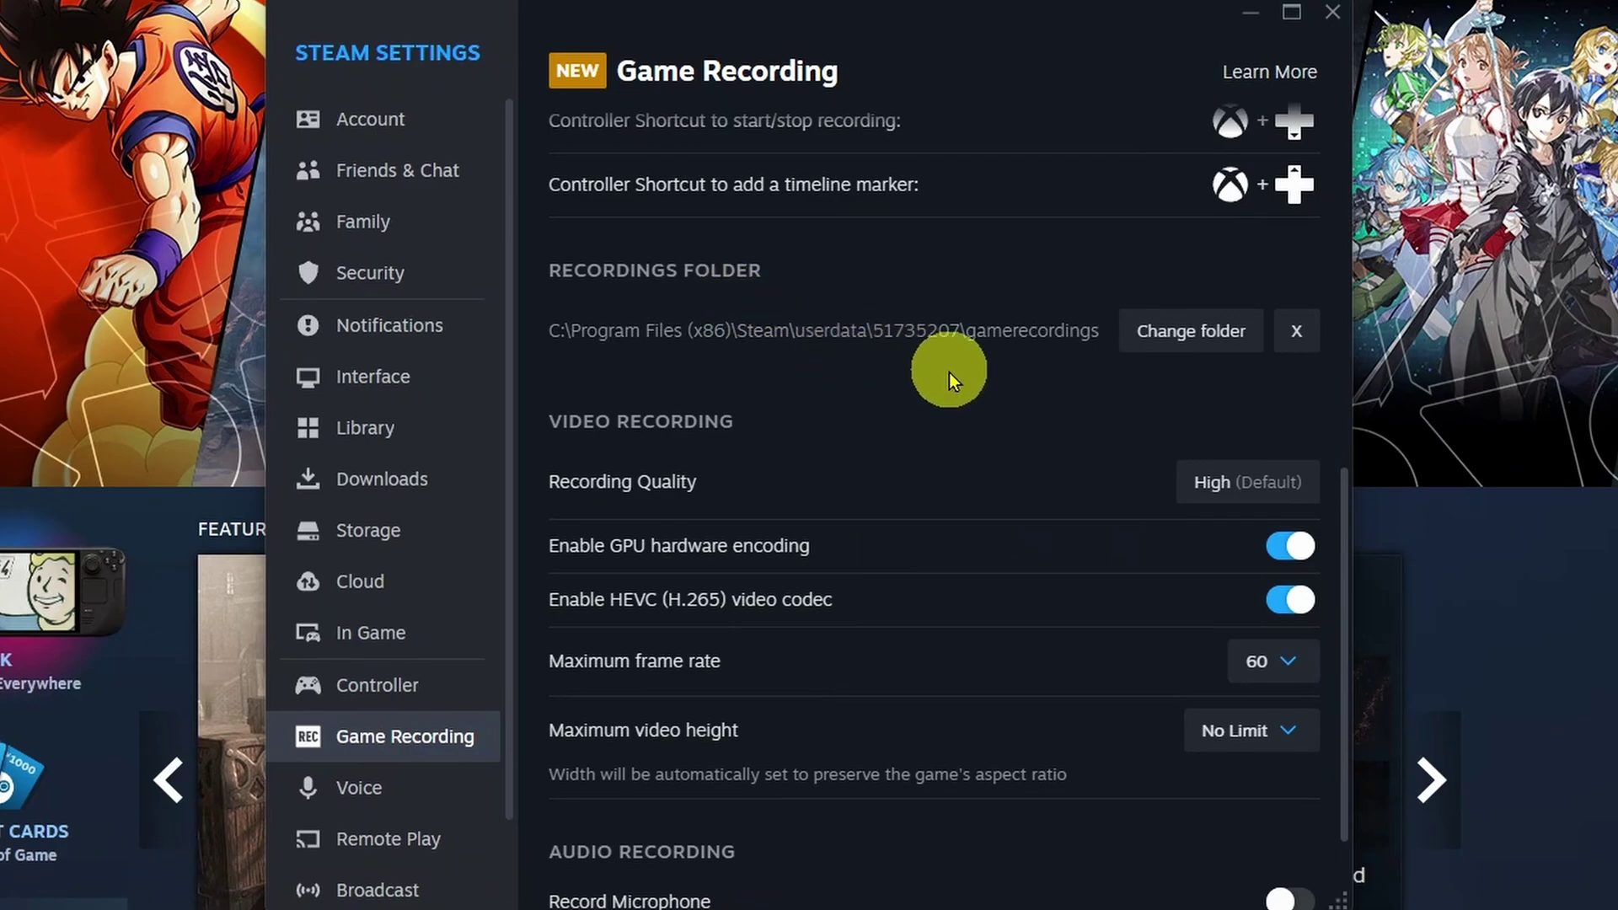
pyautogui.click(1184, 337)
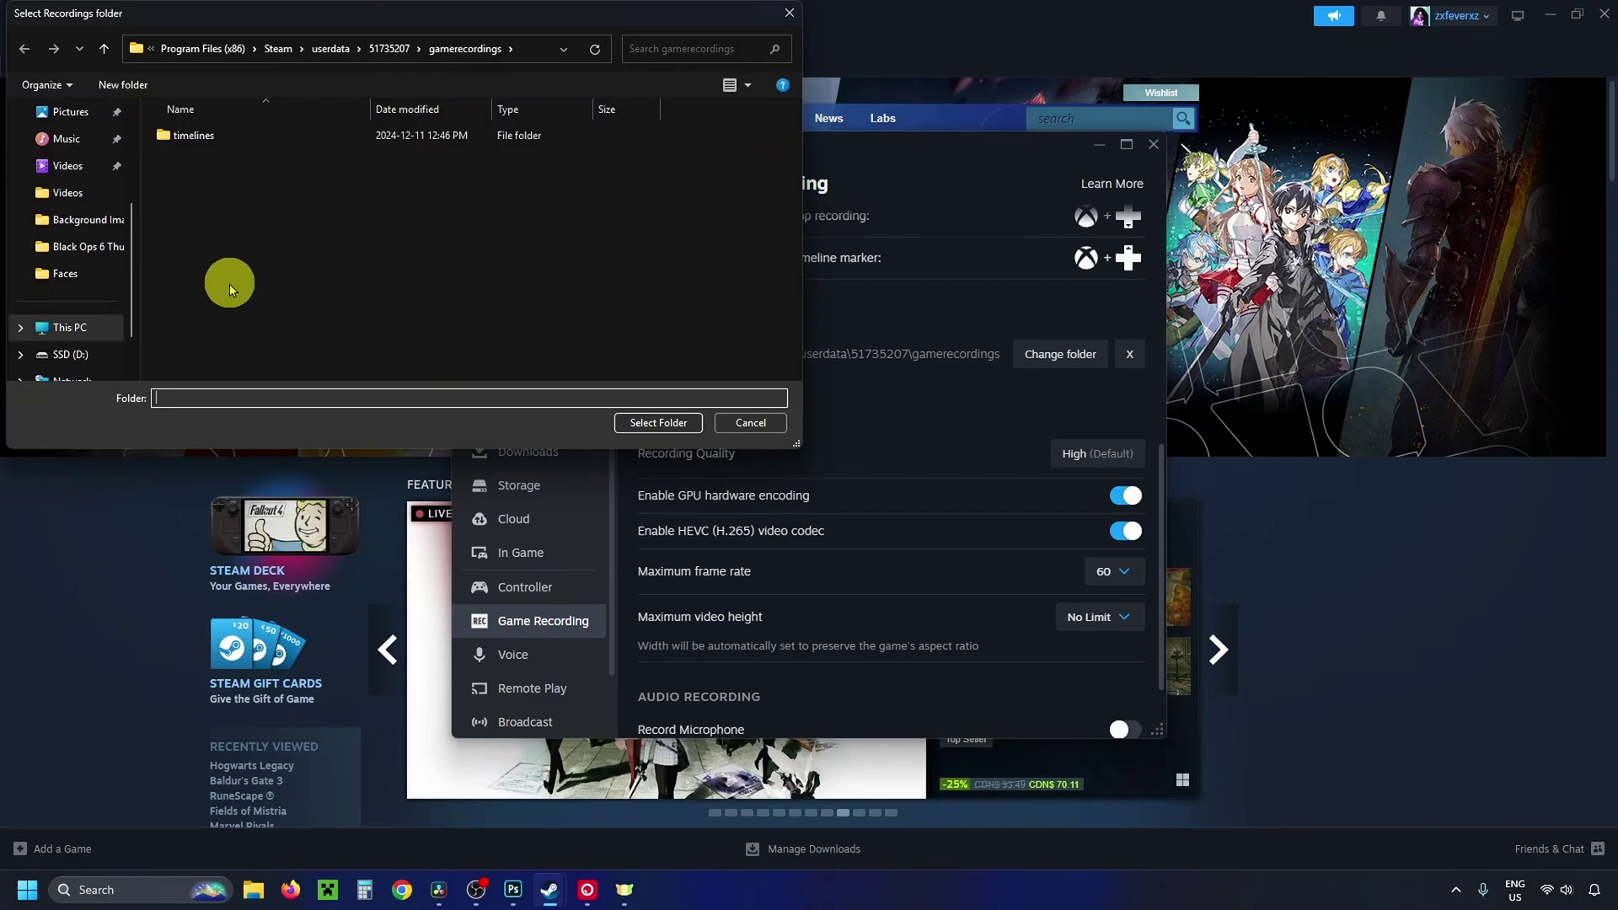
pyautogui.click(84, 200)
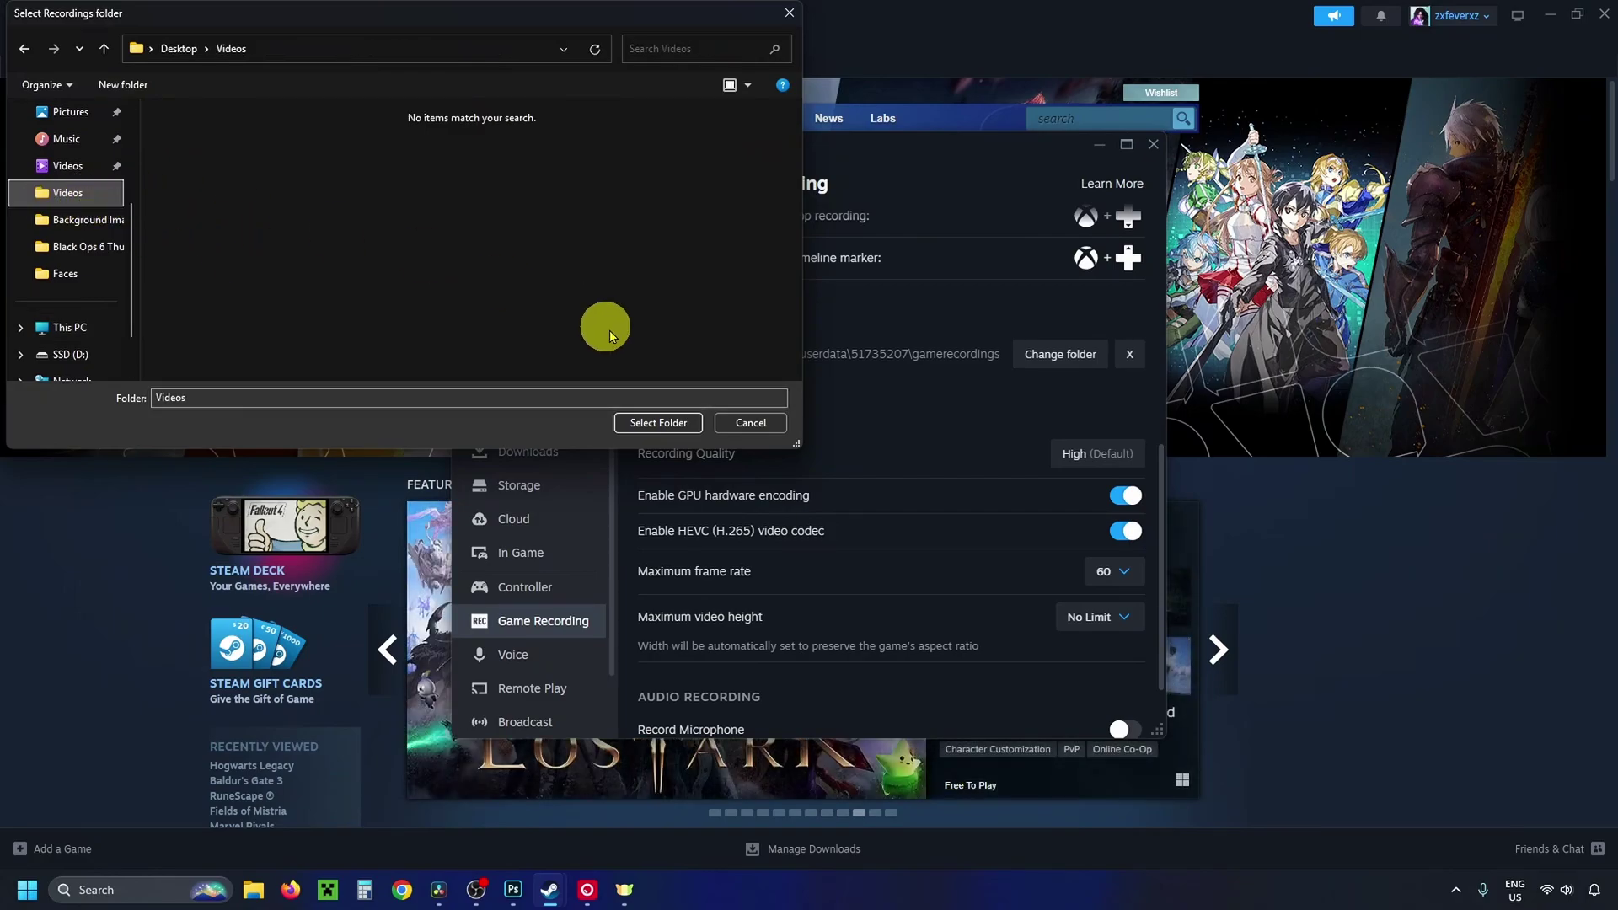
pyautogui.click(657, 423)
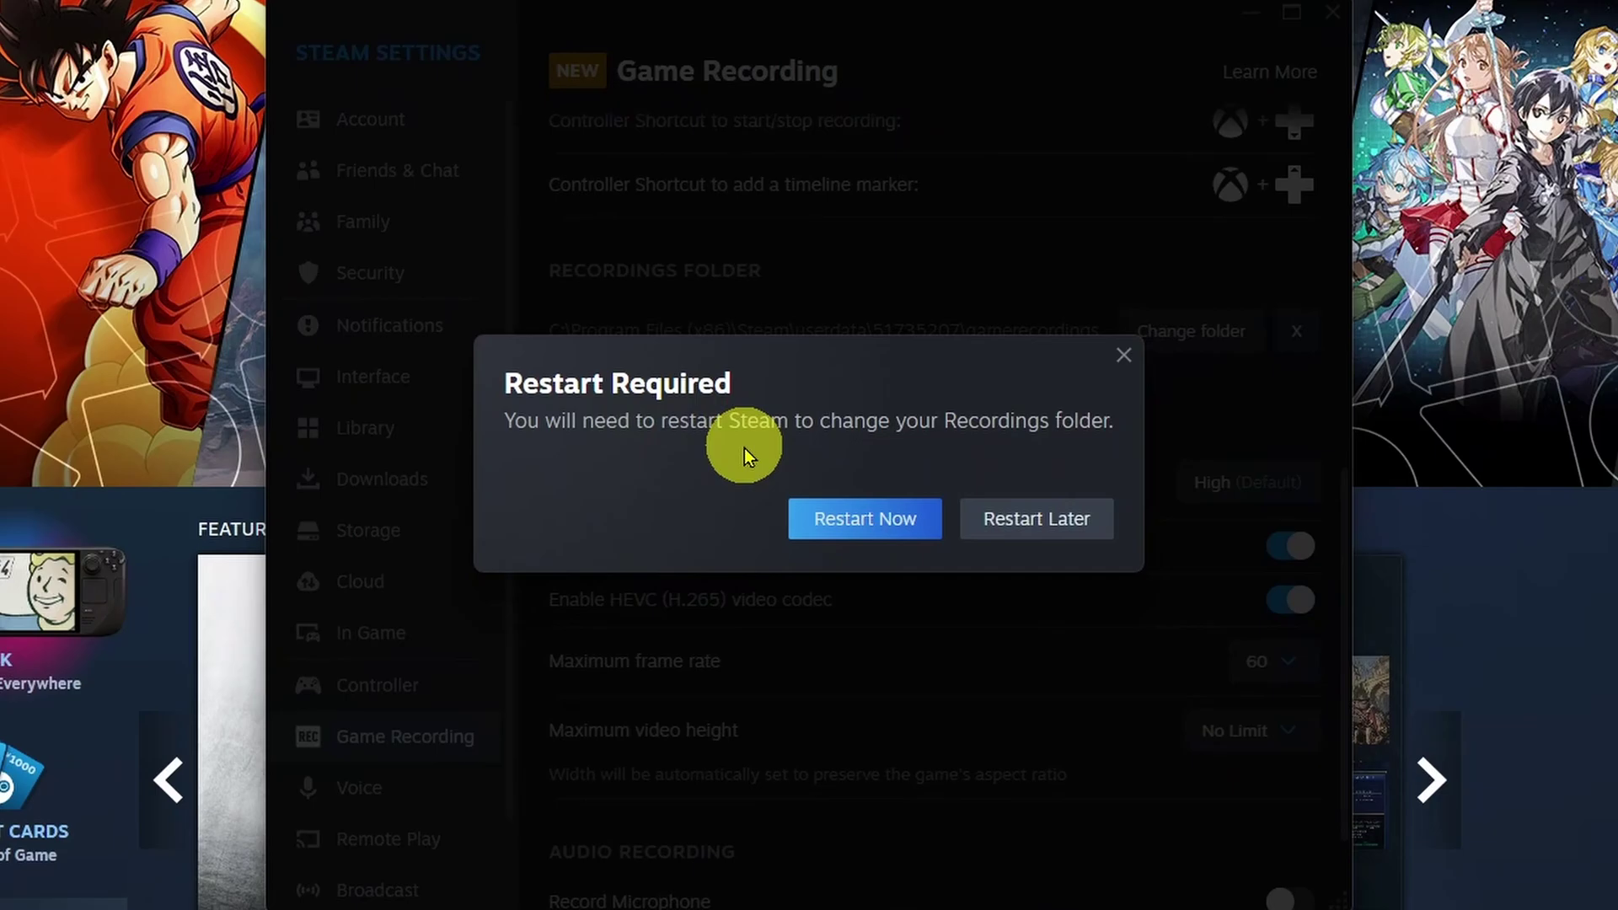
pyautogui.press('Escape')
# - Check the available video quality levels and confirm High (Default) as the recording quality
pyautogui.scroll(-3, 956, 384)
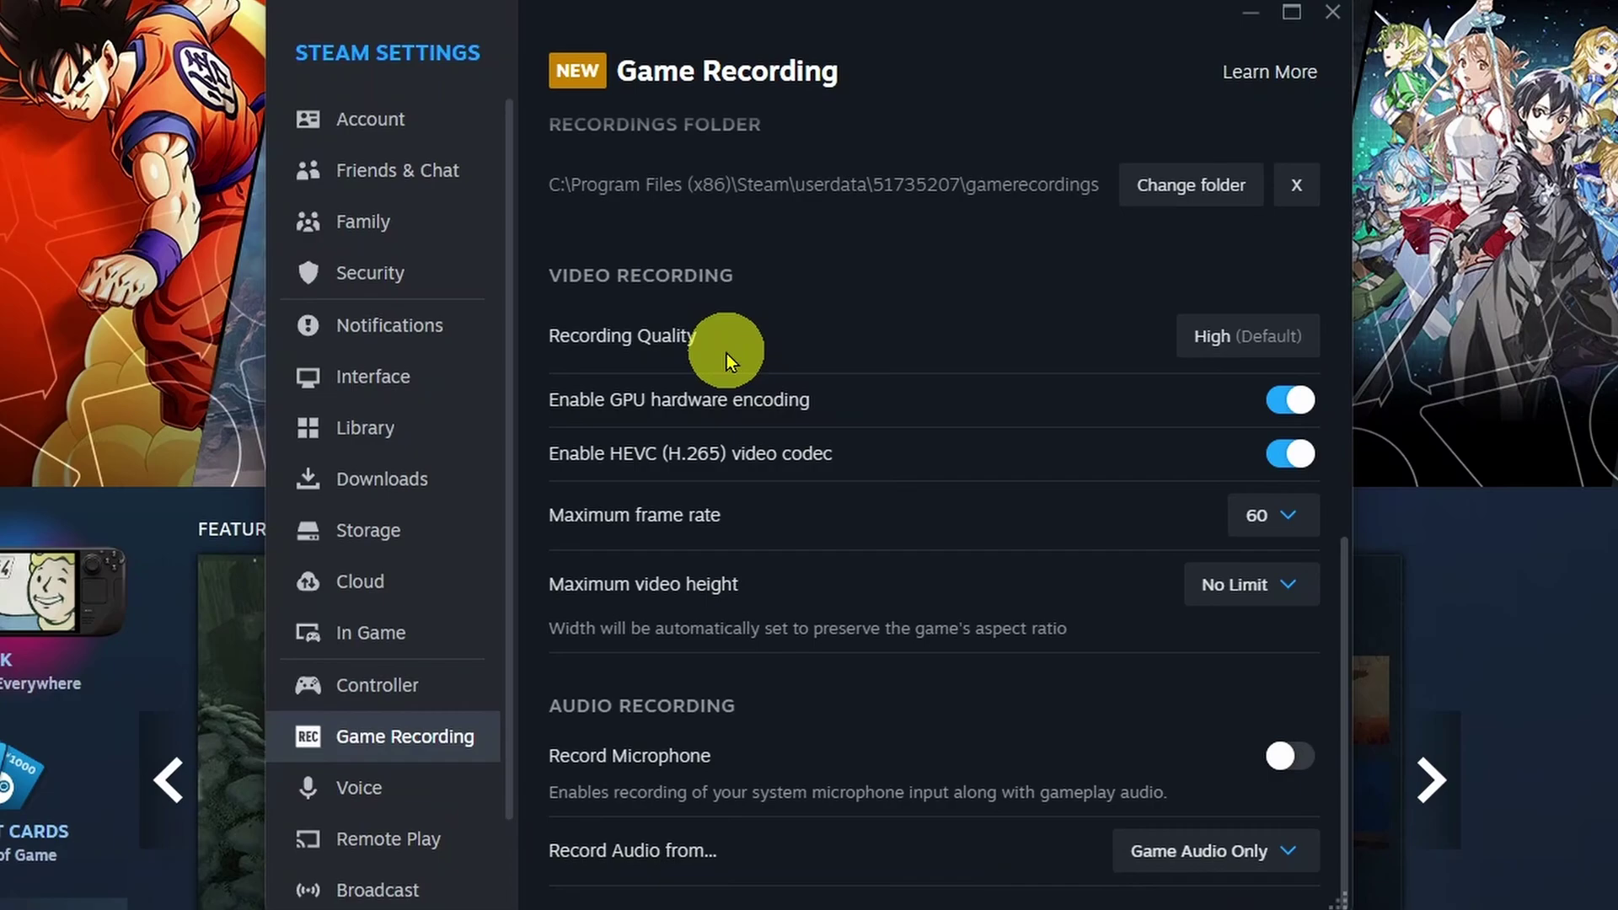
pyautogui.click(1211, 341)
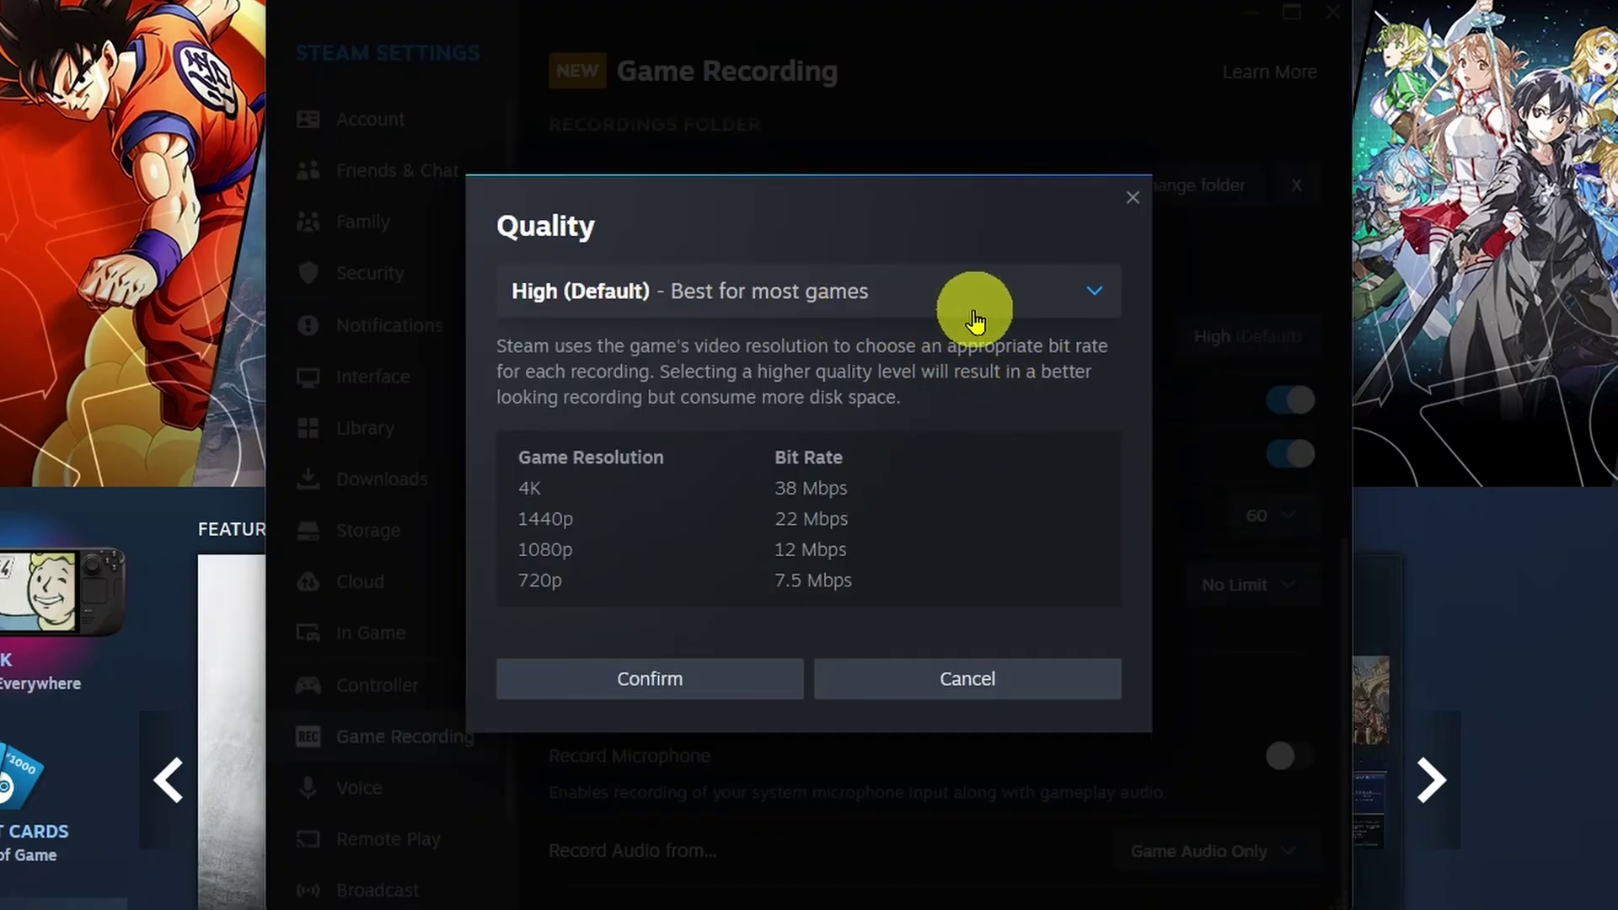
pyautogui.click(1084, 292)
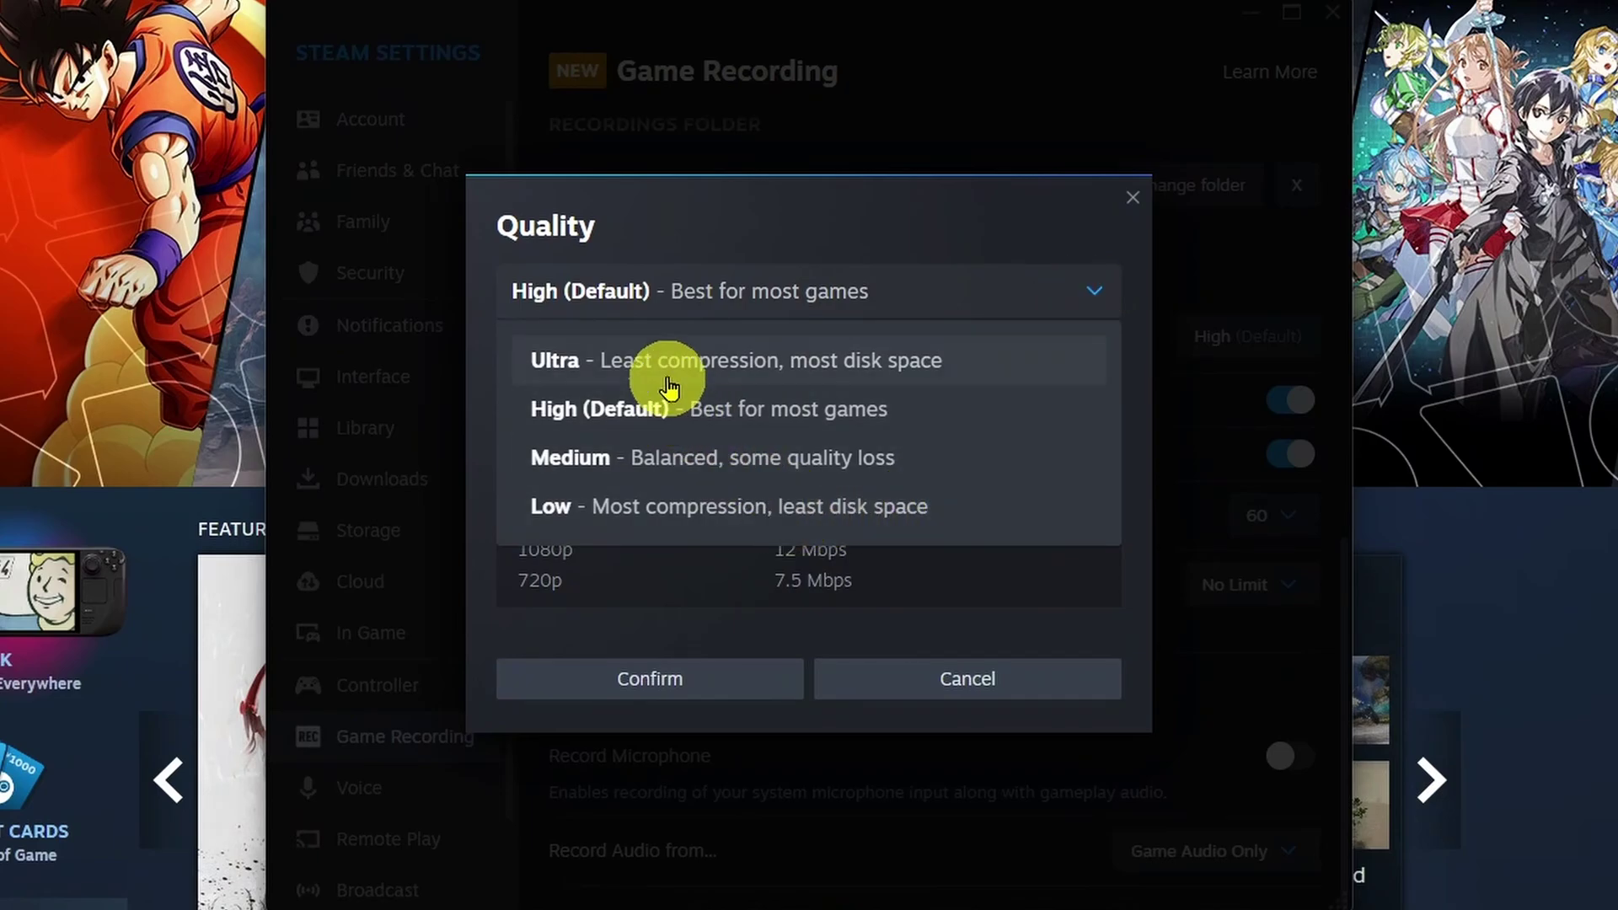
pyautogui.click(868, 240)
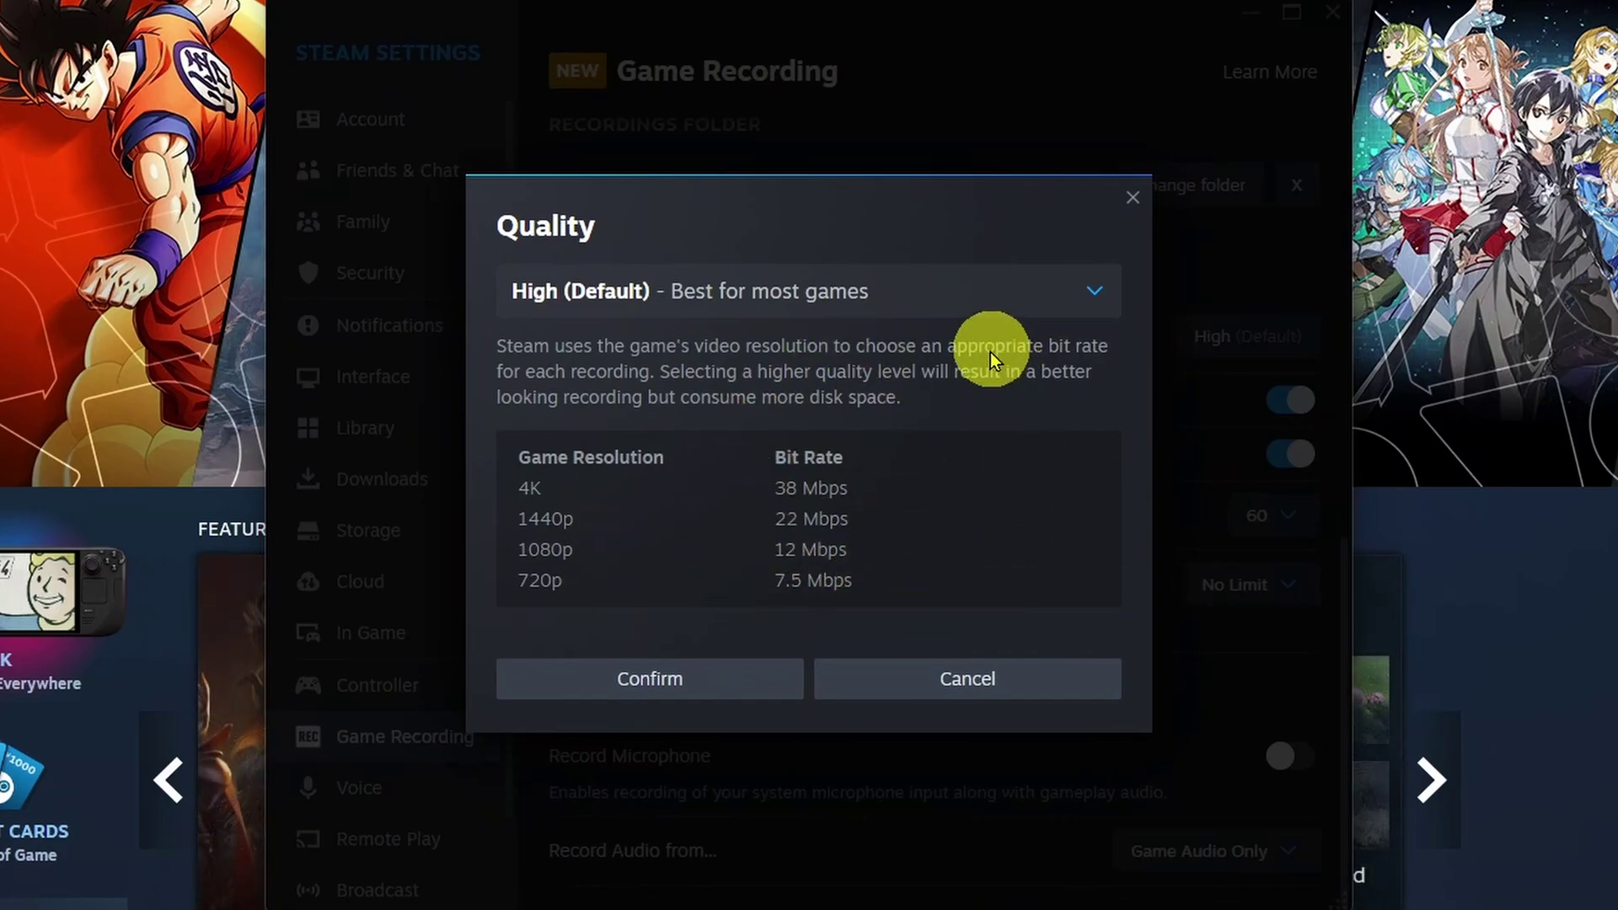
pyautogui.click(947, 312)
pyautogui.click(866, 396)
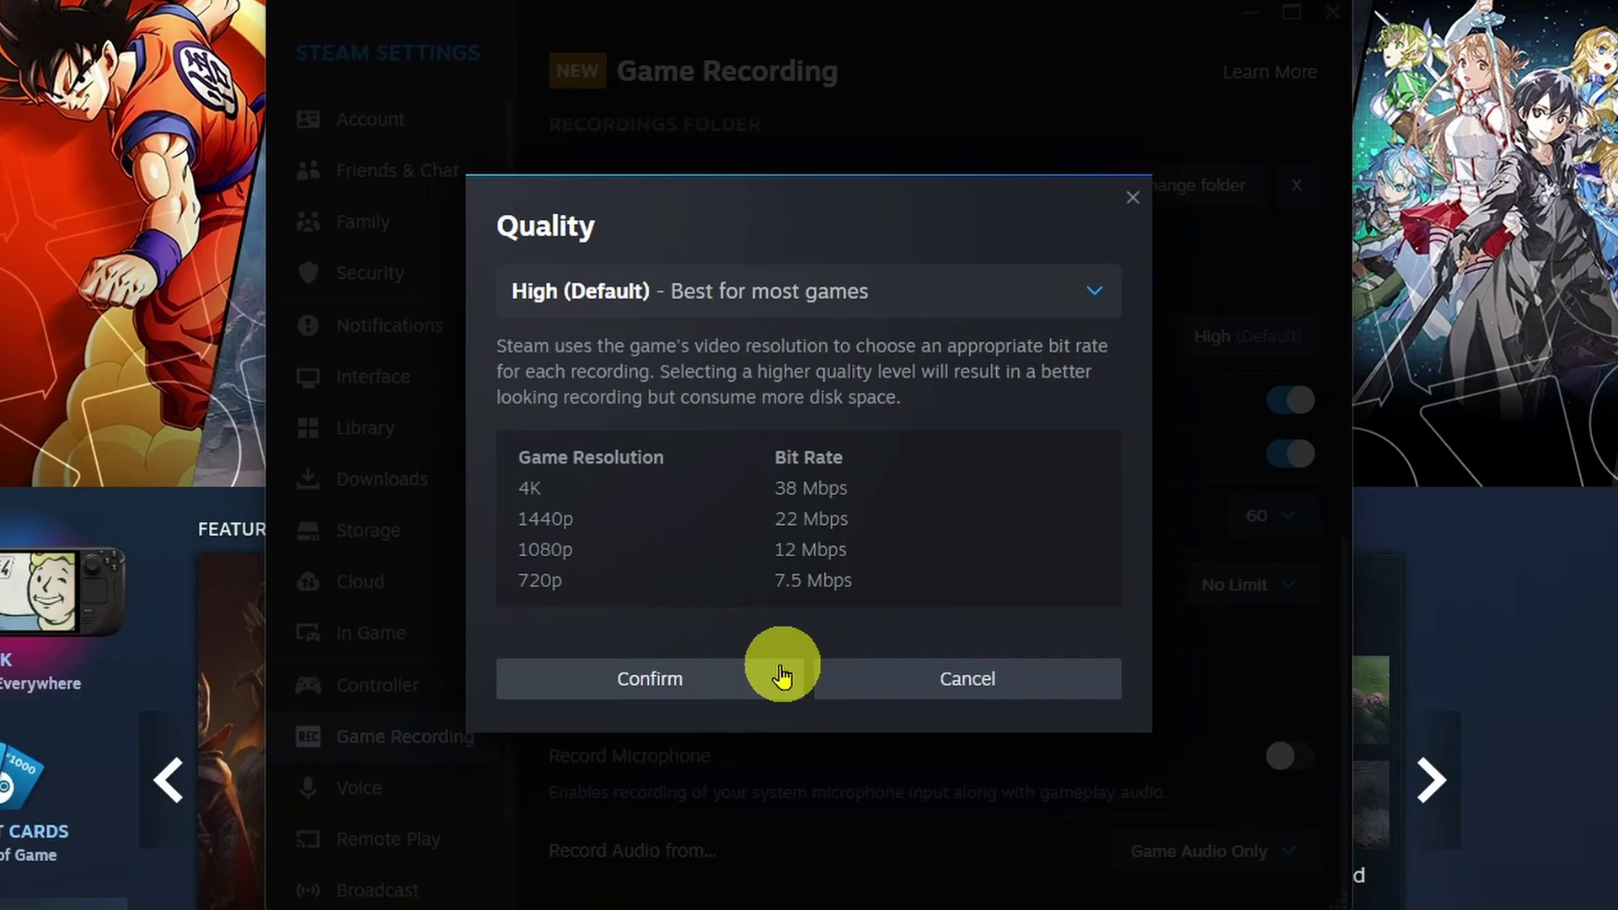
pyautogui.click(741, 685)
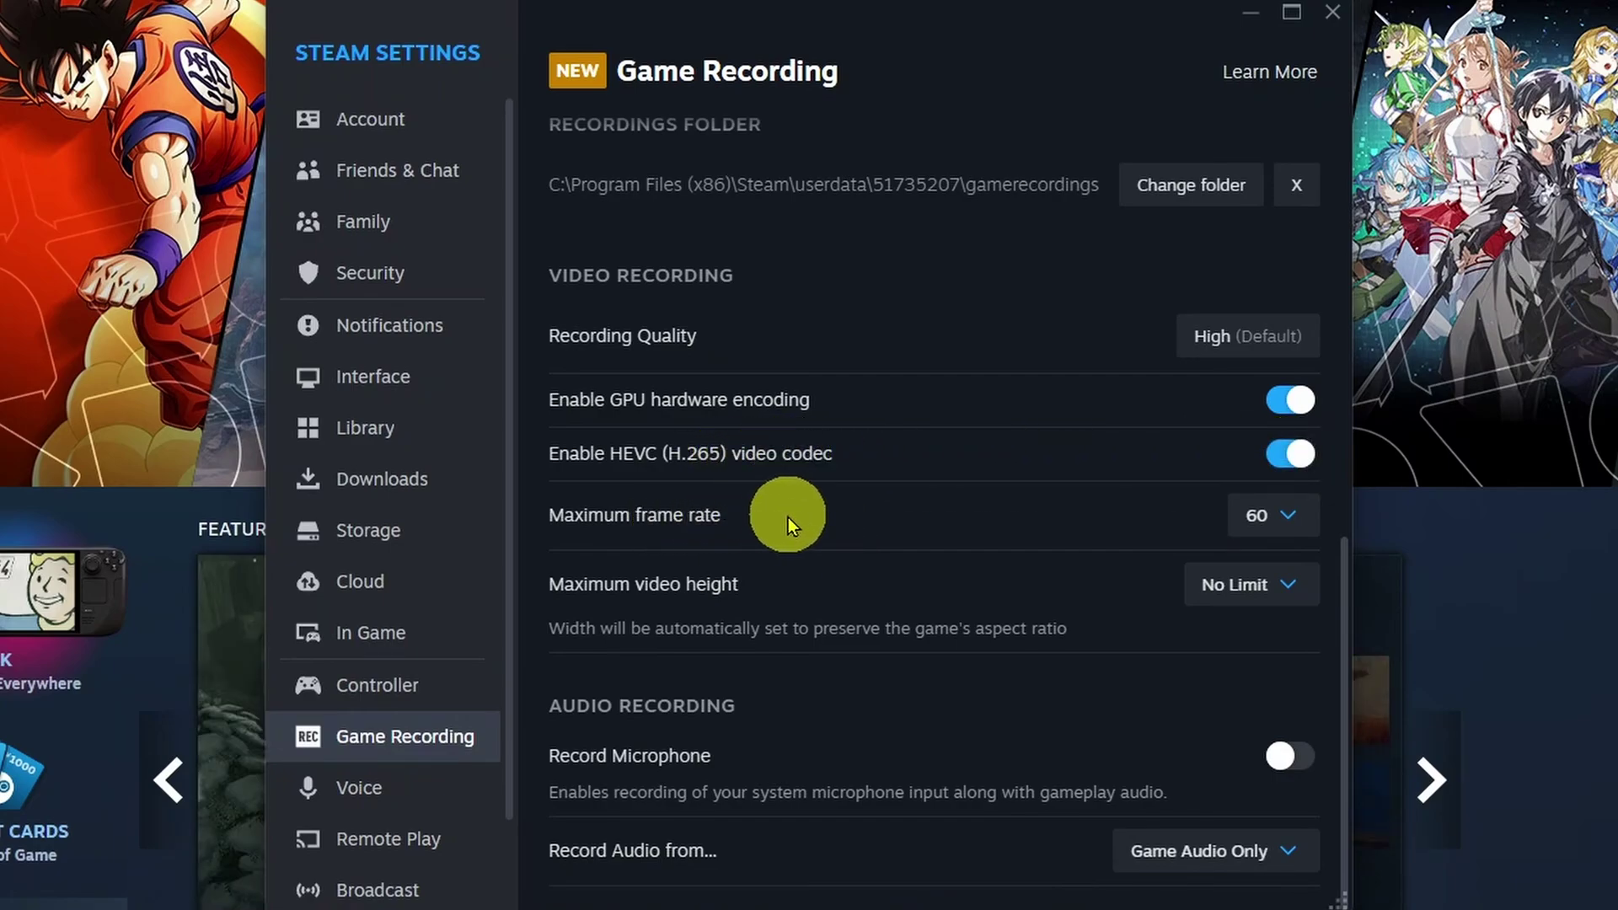
# - Review the choices for maximum frame rate and recorded audio source, and close the settings without changing them
pyautogui.click(1280, 512)
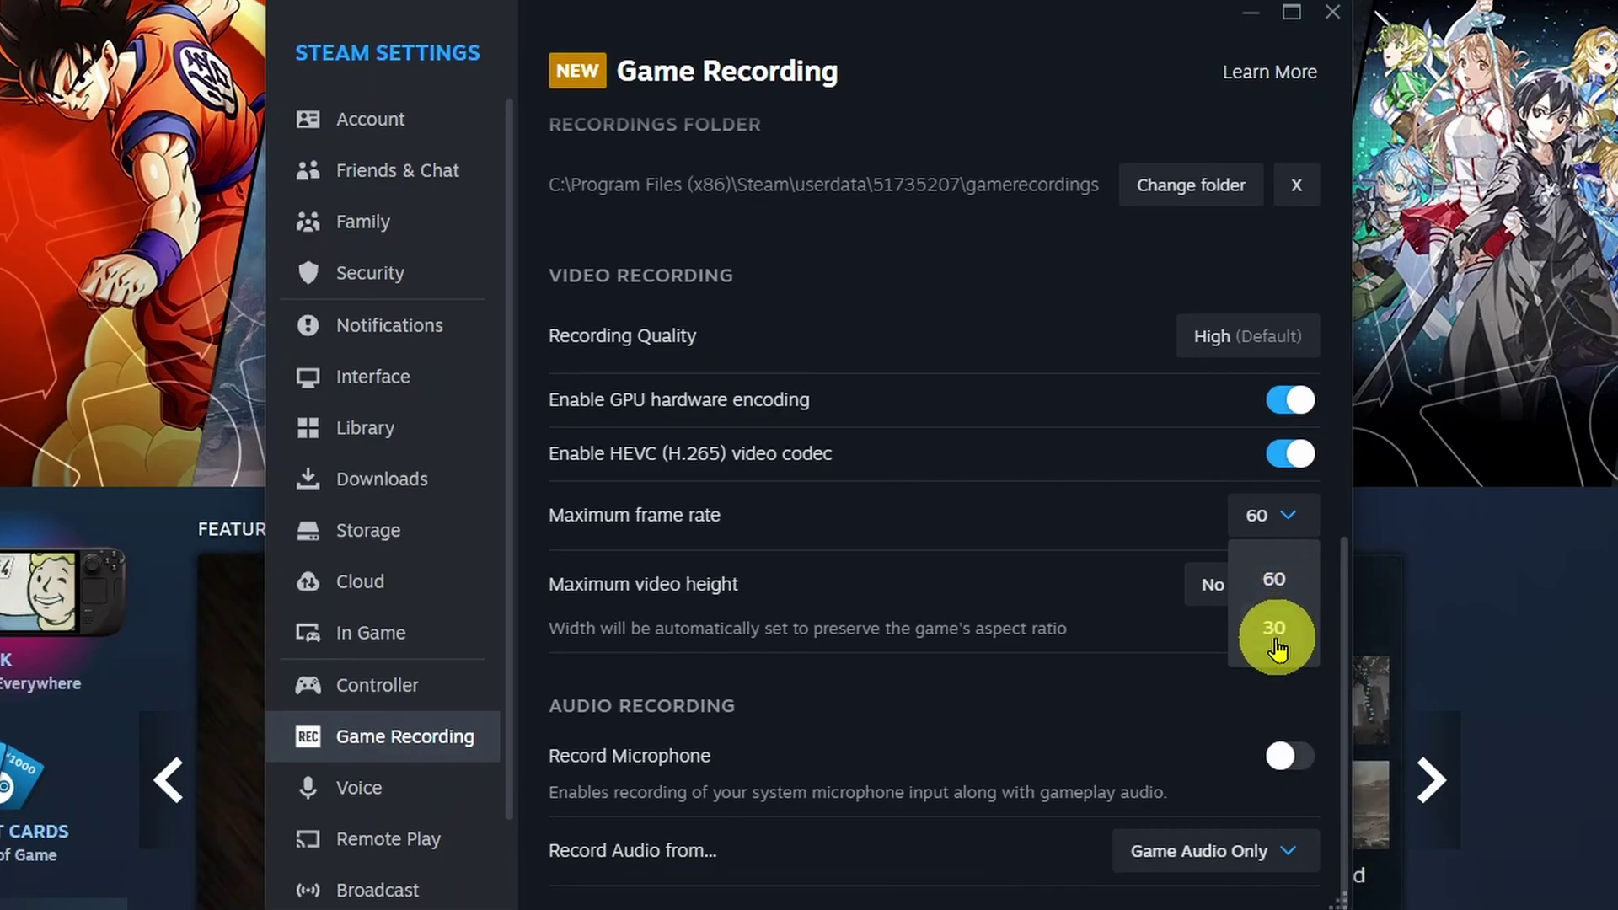
pyautogui.click(781, 628)
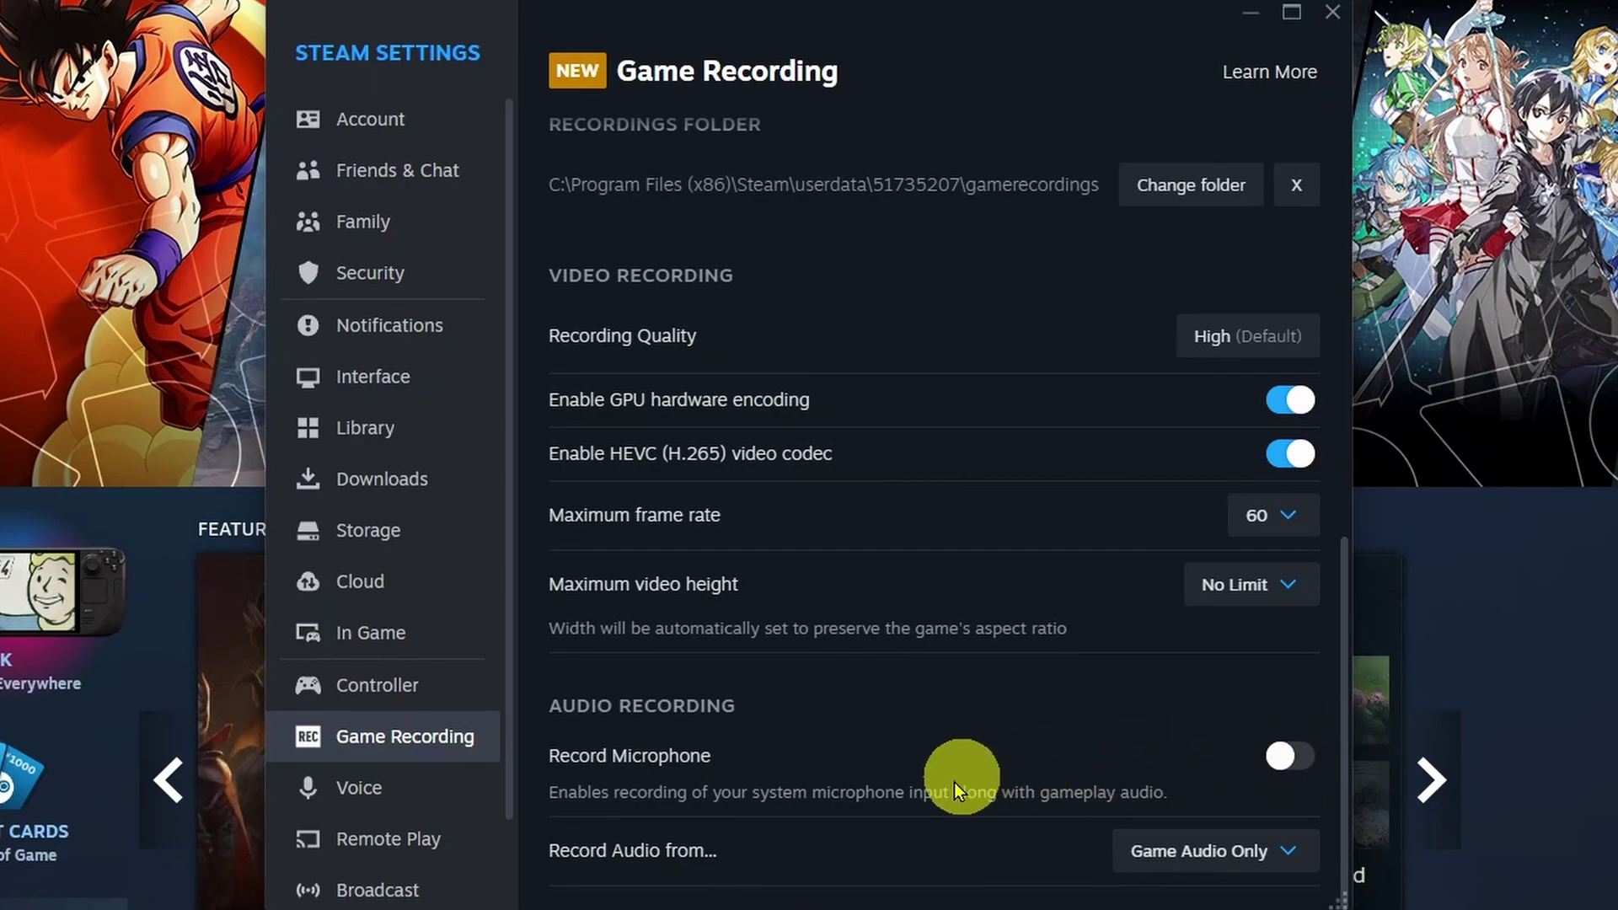
pyautogui.click(1159, 850)
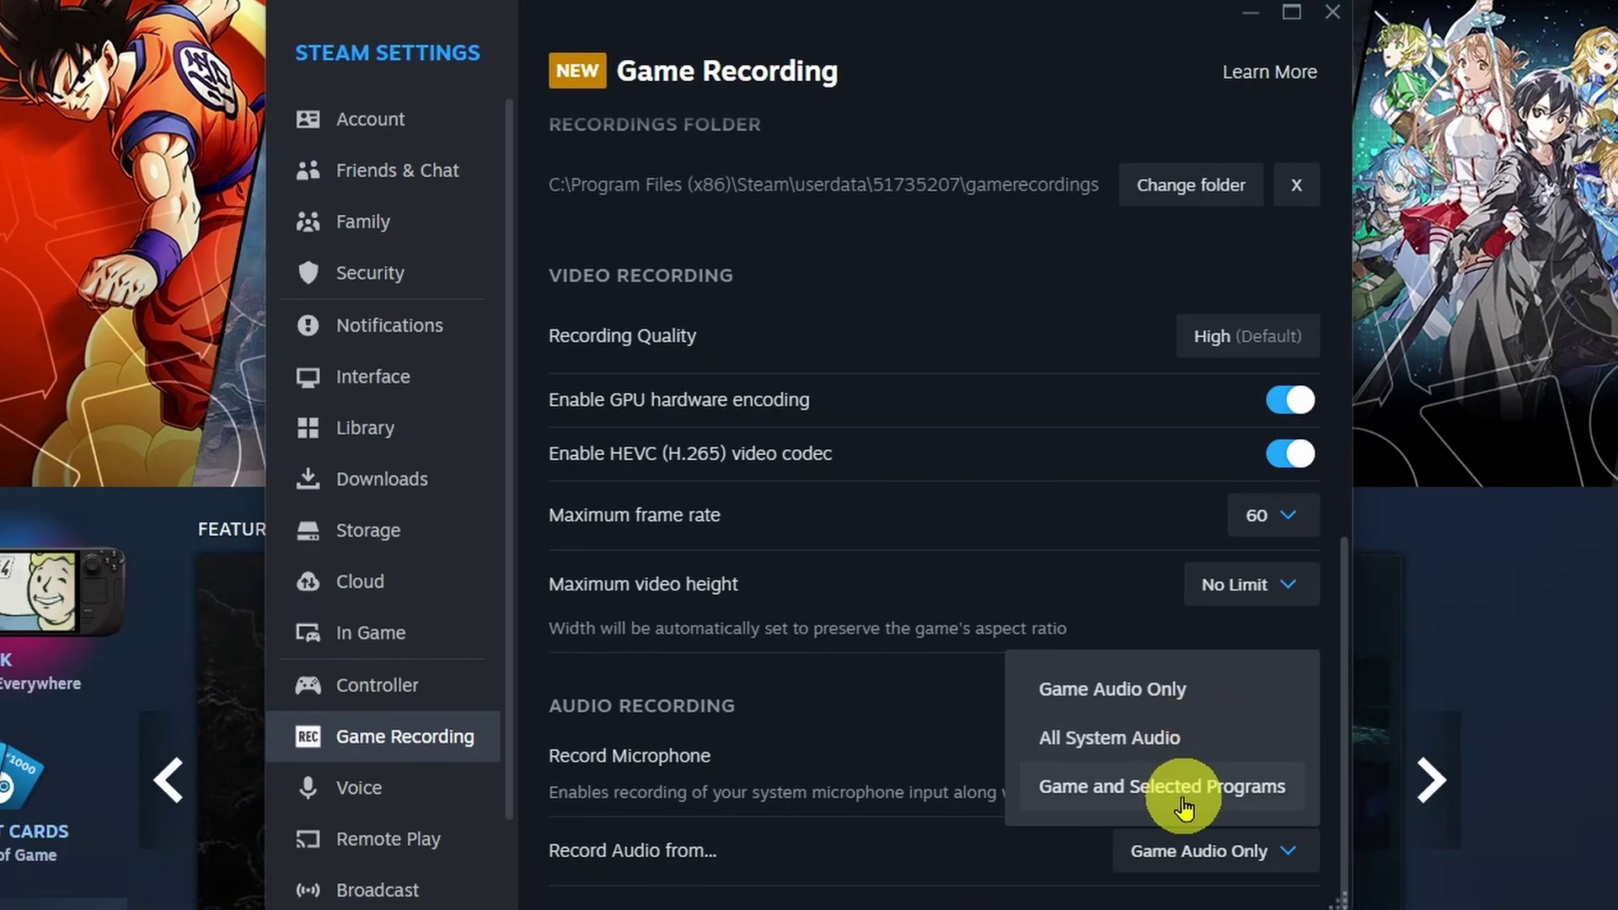
pyautogui.click(887, 796)
pyautogui.scroll(10, 996, 780)
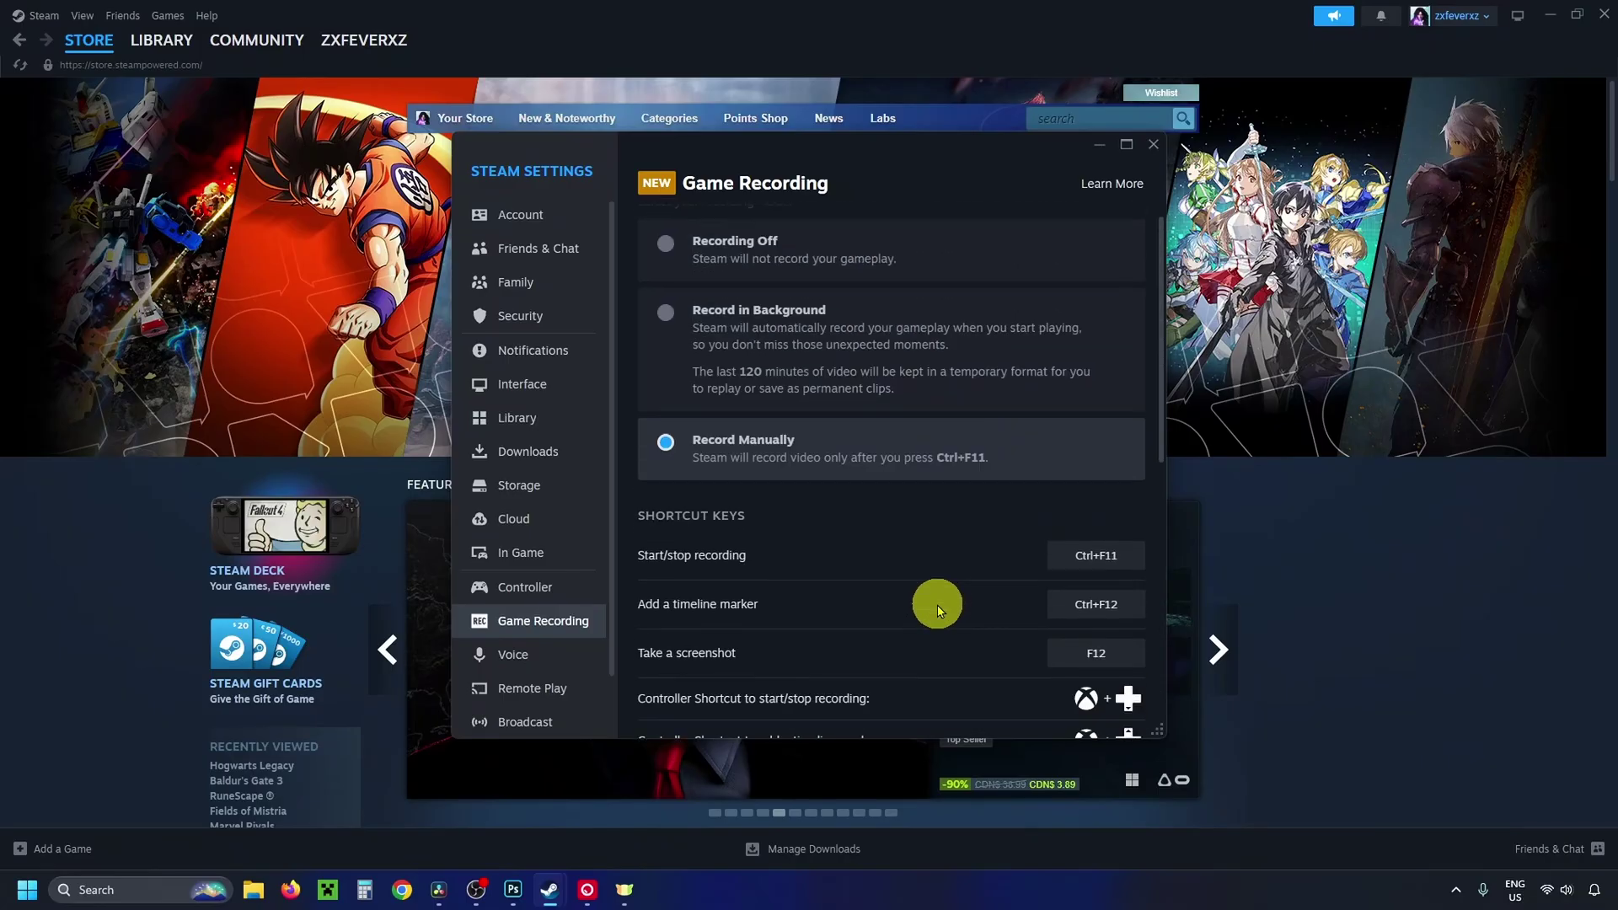
pyautogui.click(1153, 144)
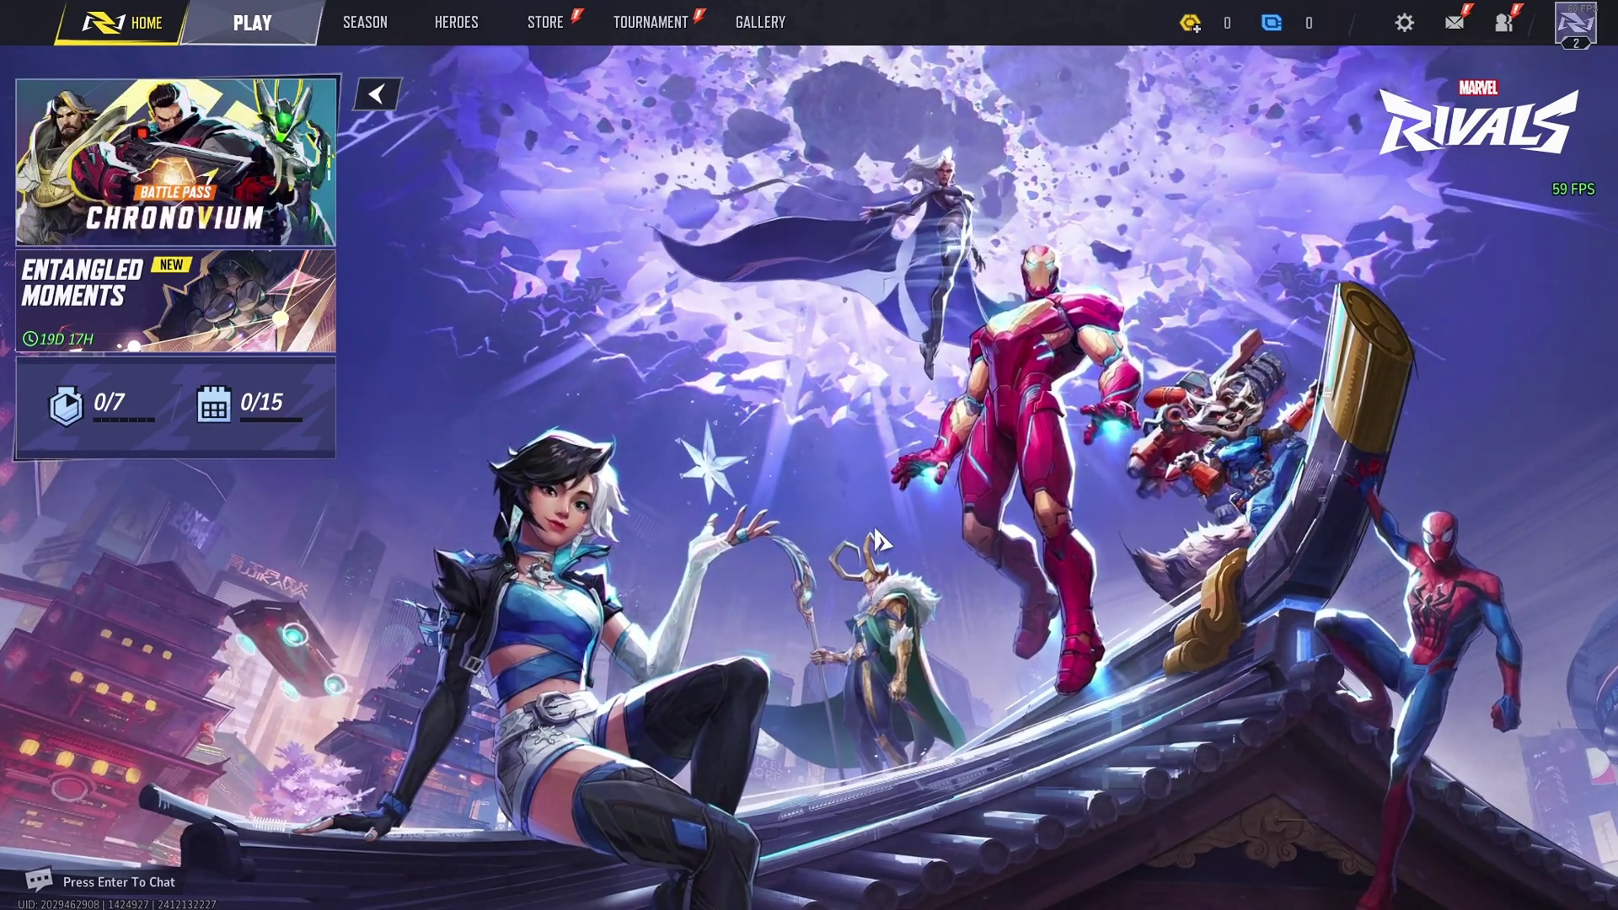
# - Record gameplay in Marvel Rivals and open the recorded clip from Steam's Recordings & Screenshots
pyautogui.hotkey('ctrl', 'F11')
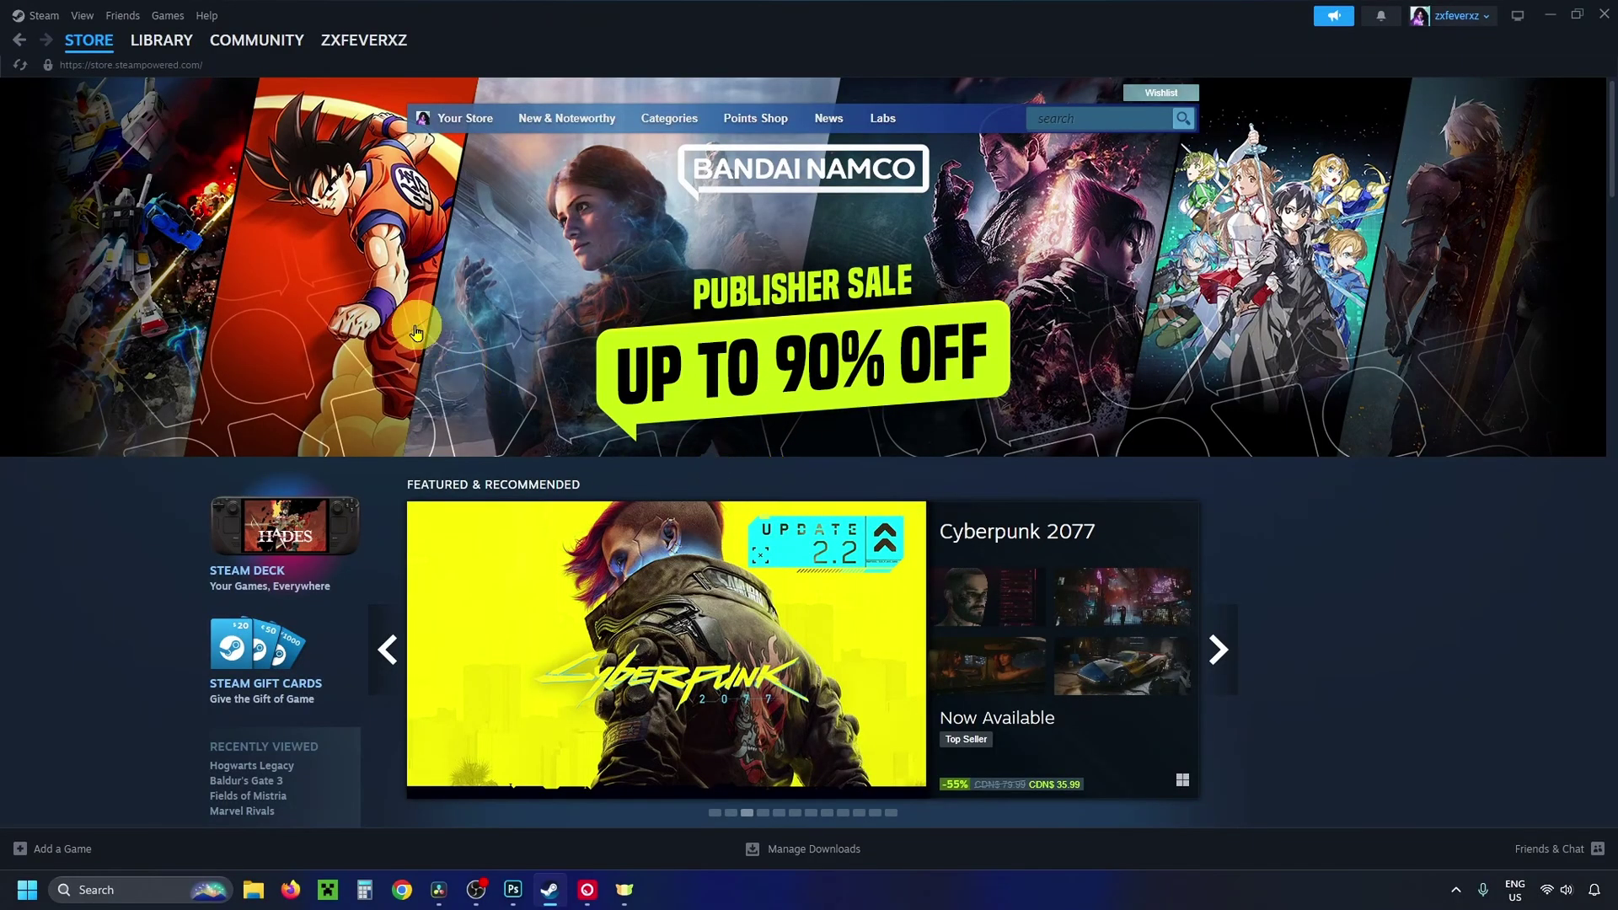
pyautogui.click(78, 16)
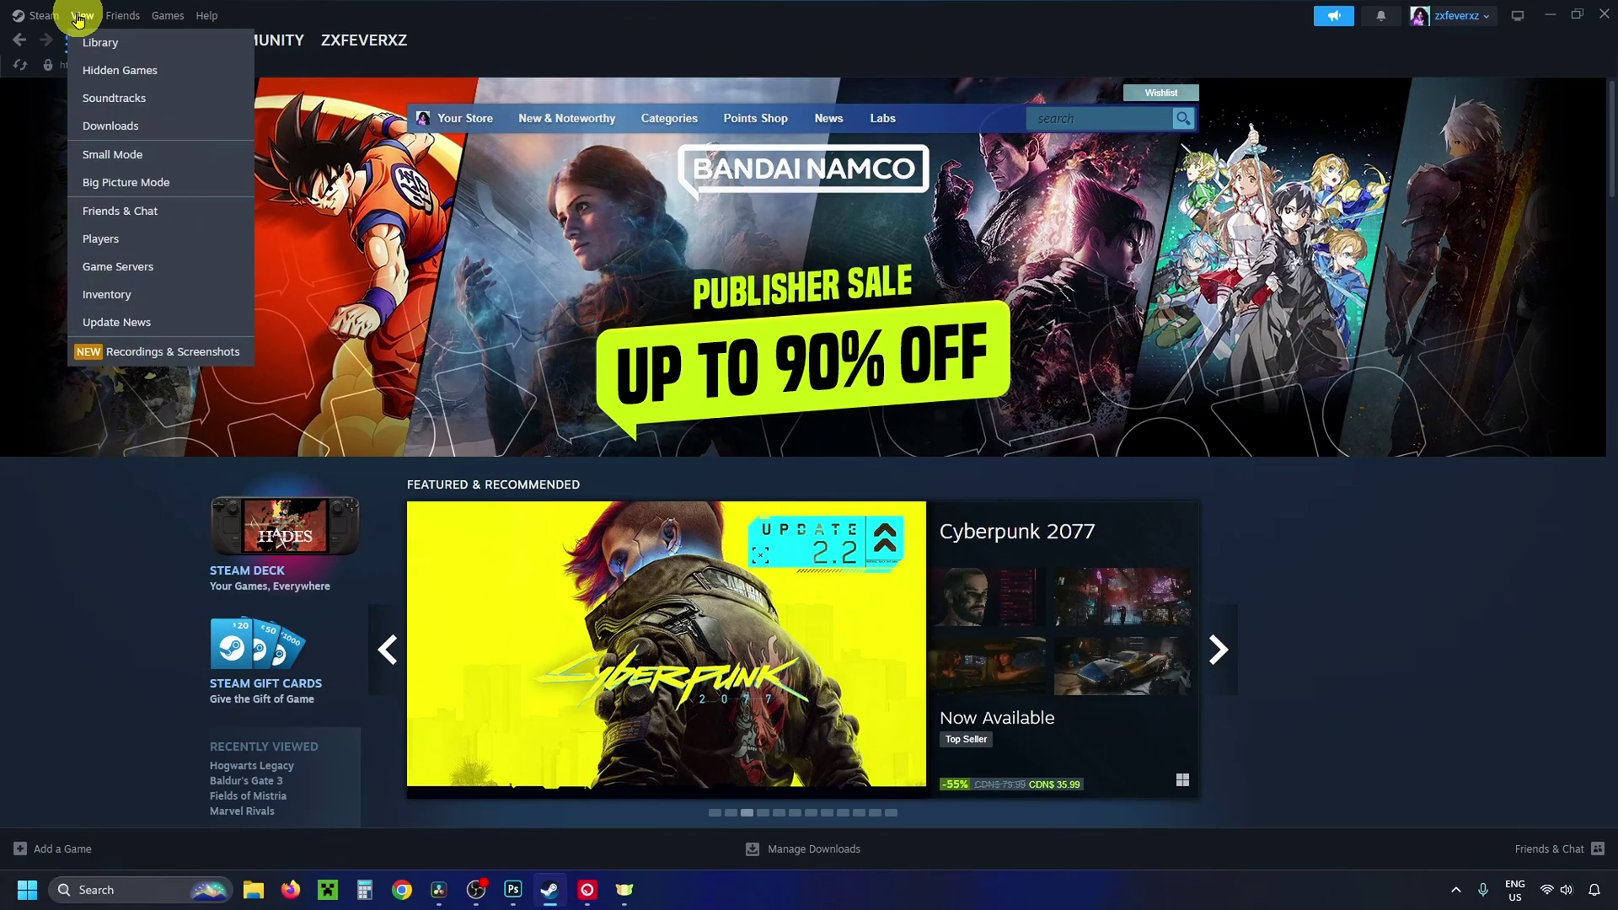
pyautogui.click(174, 354)
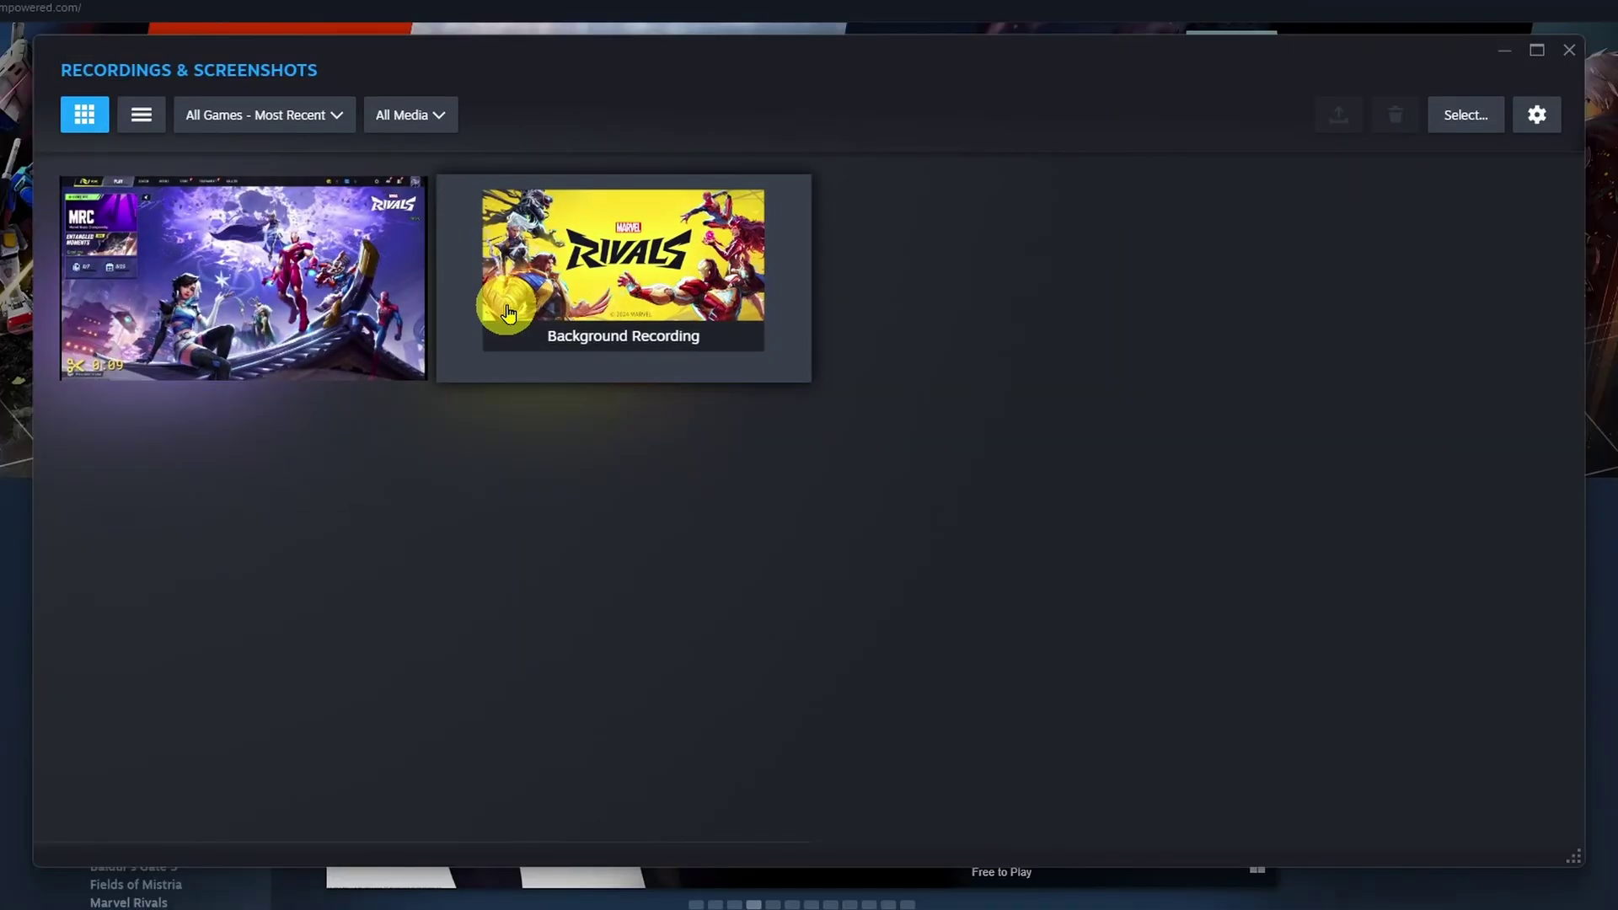
pyautogui.click(302, 305)
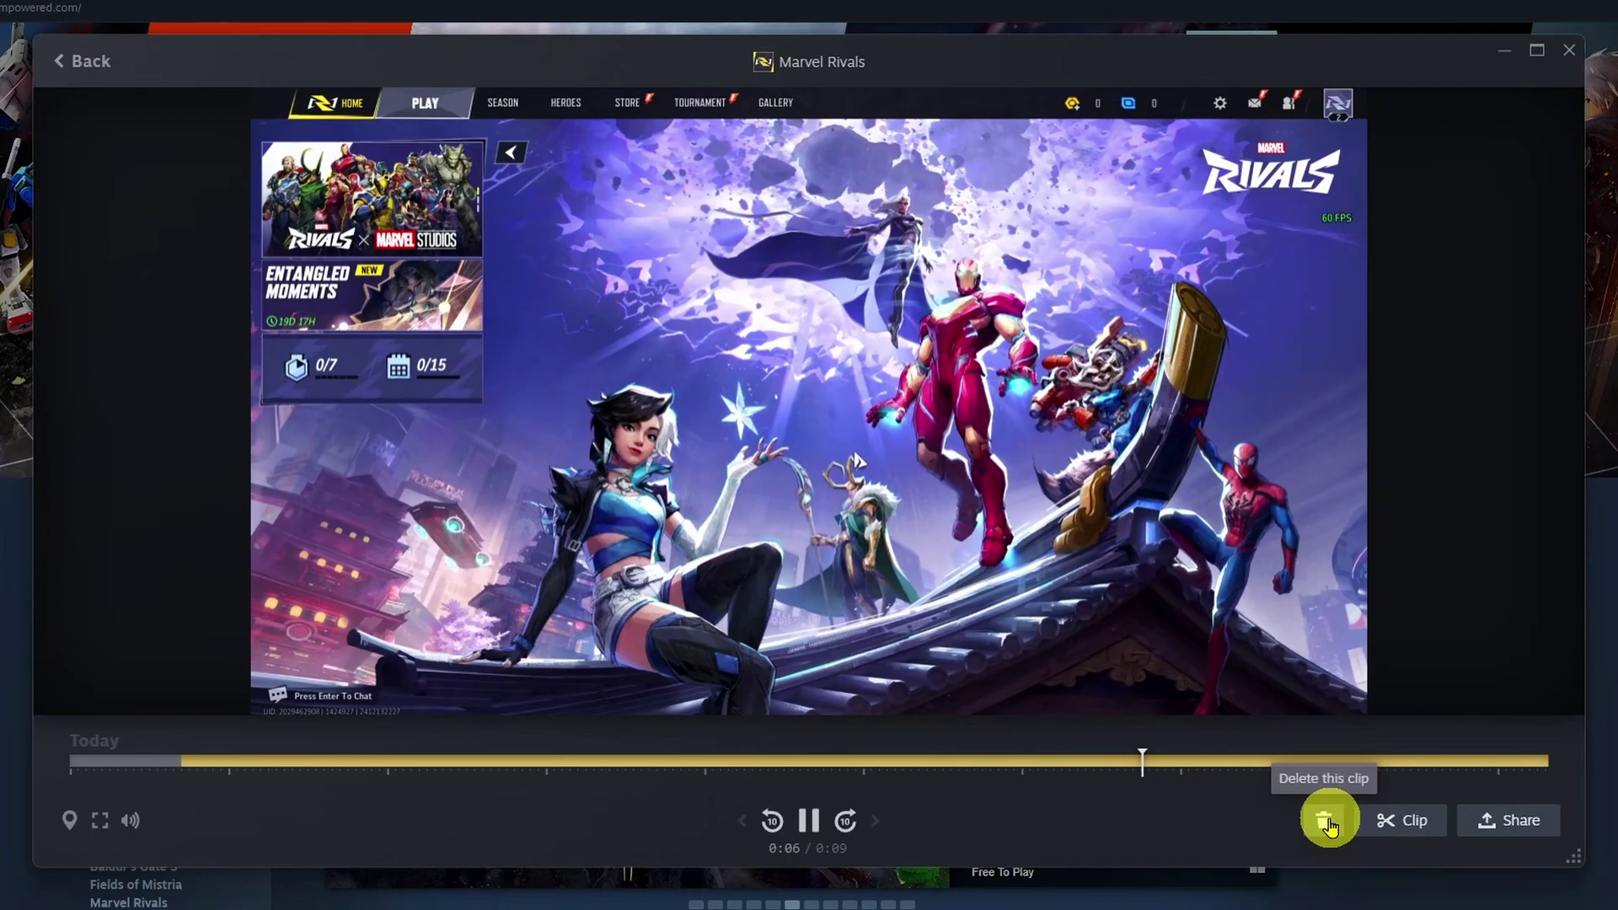
# - Examine the export and sharing options for the Marvel Rivals clip and close them
pyautogui.click(1511, 822)
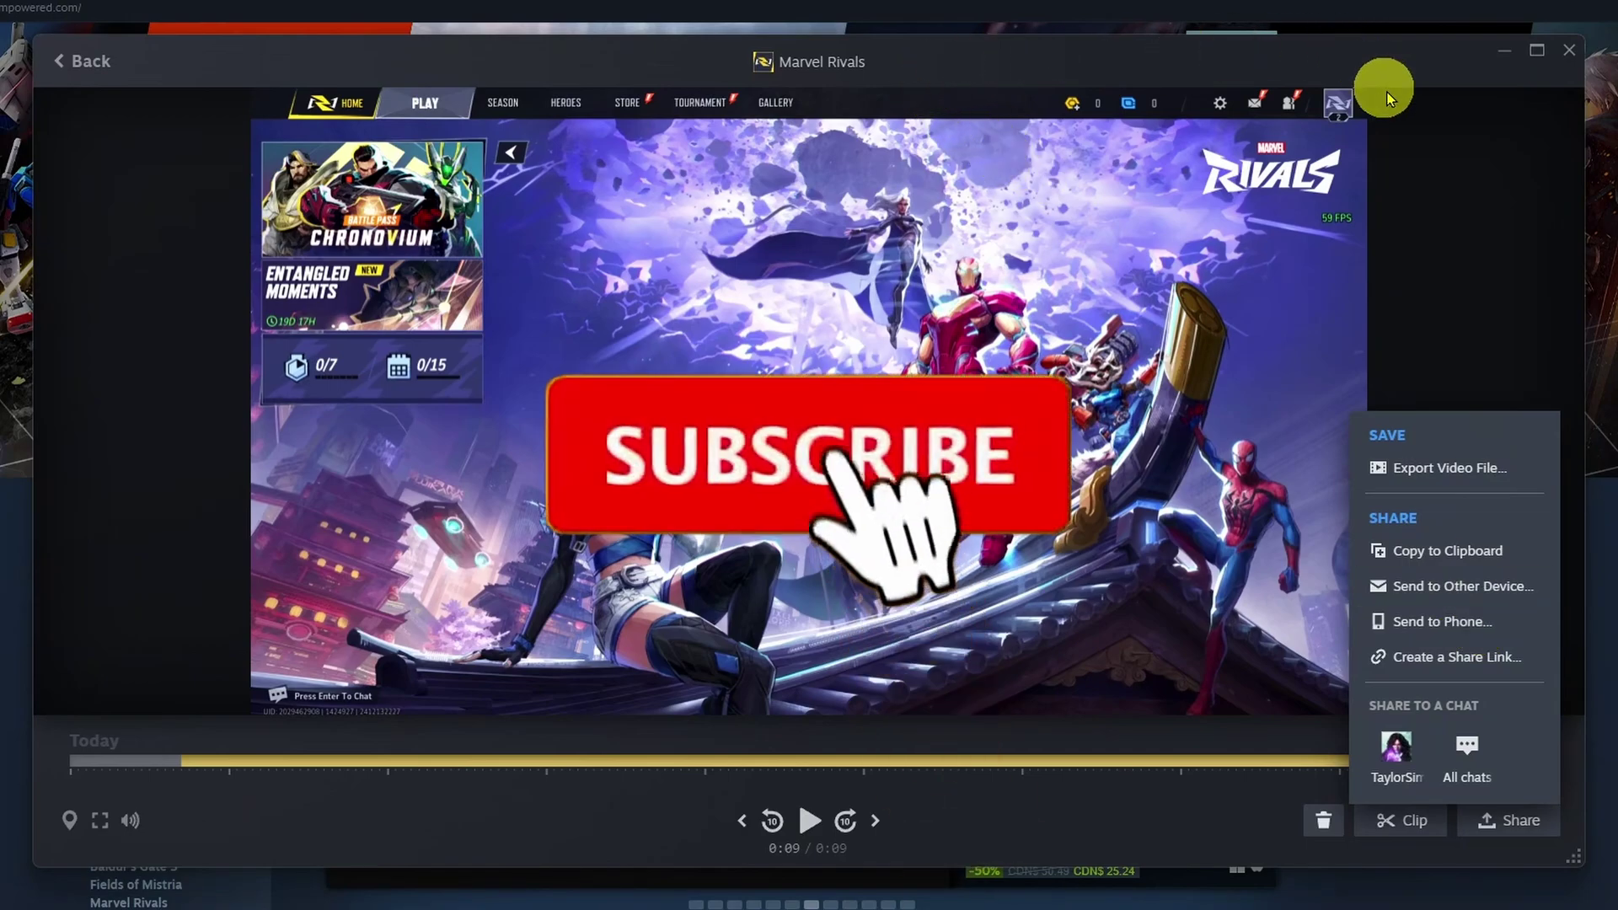
pyautogui.click(1015, 827)
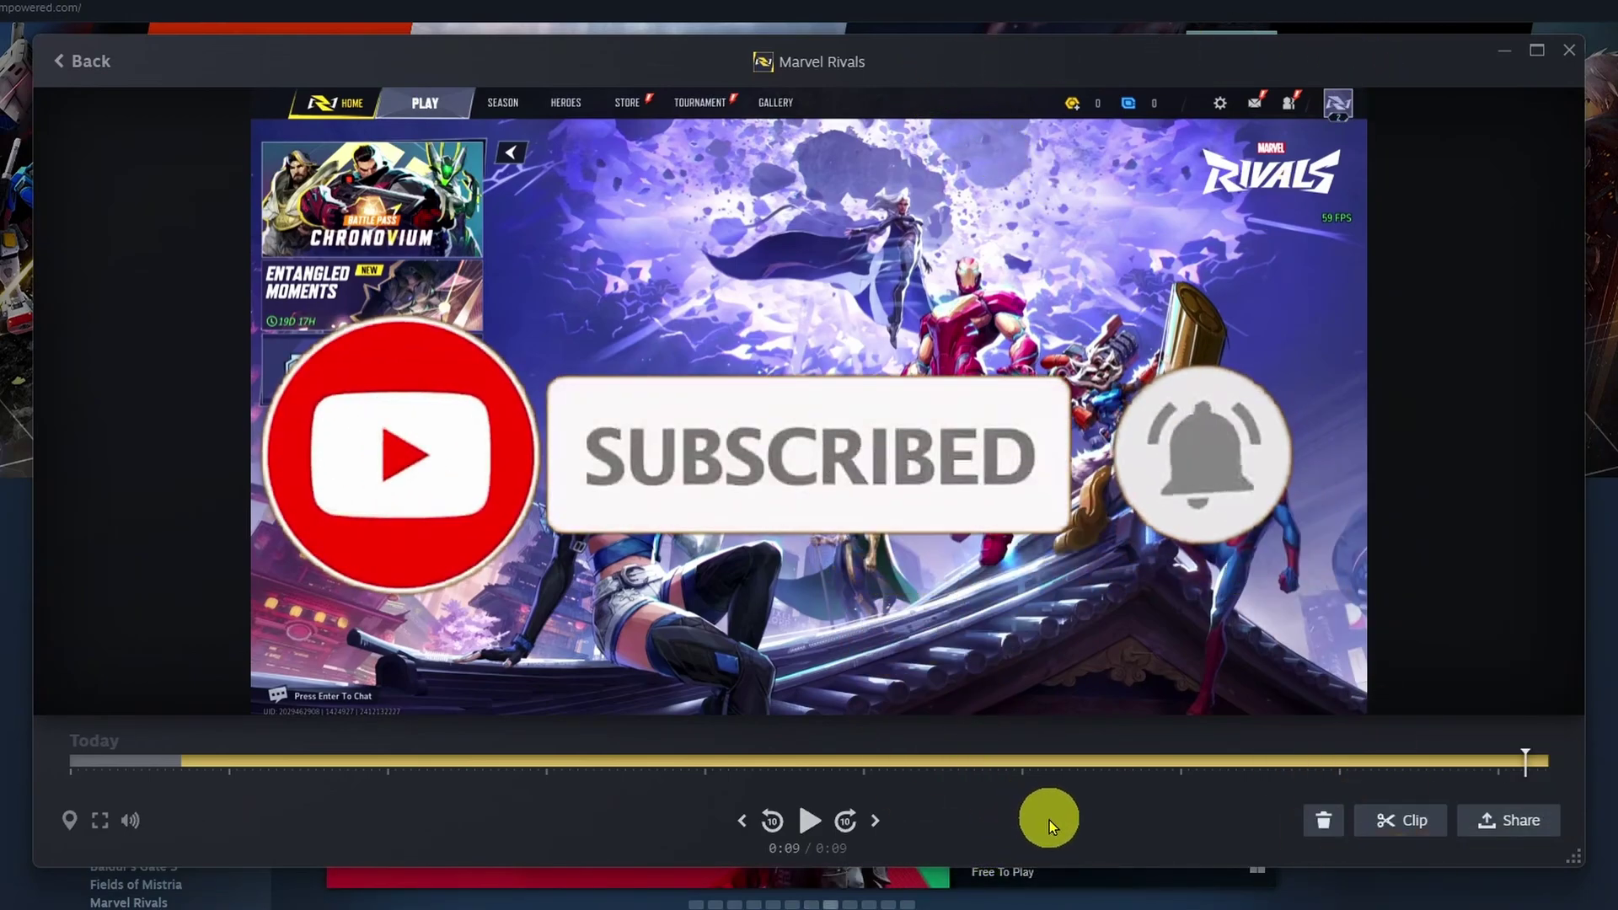